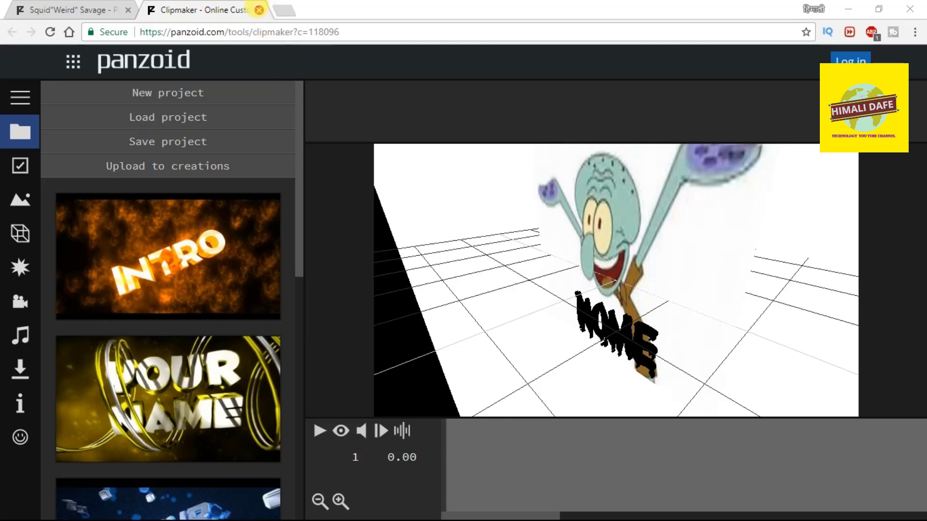
# Close the Clipmaker project and go back from the Squid"Weird" Savage creation to the browser's start page
pyautogui.click(259, 10)
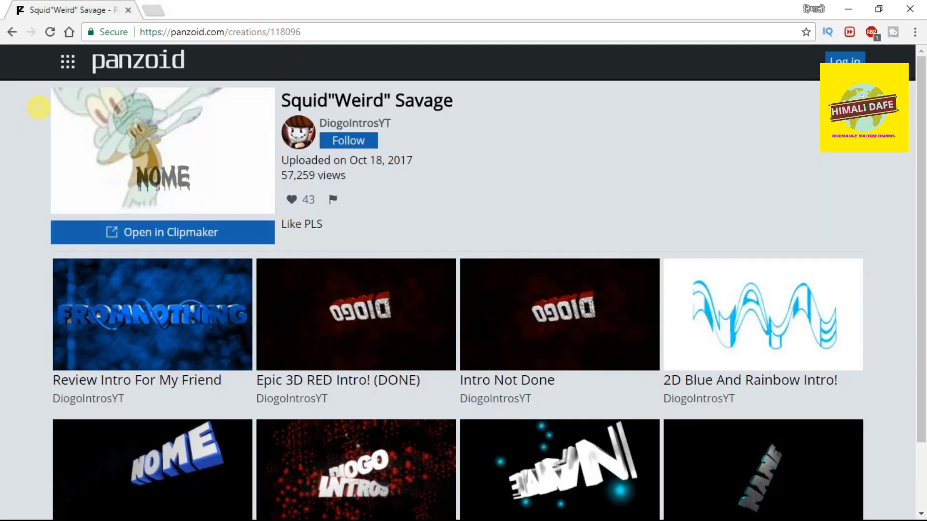
pyautogui.click(12, 31)
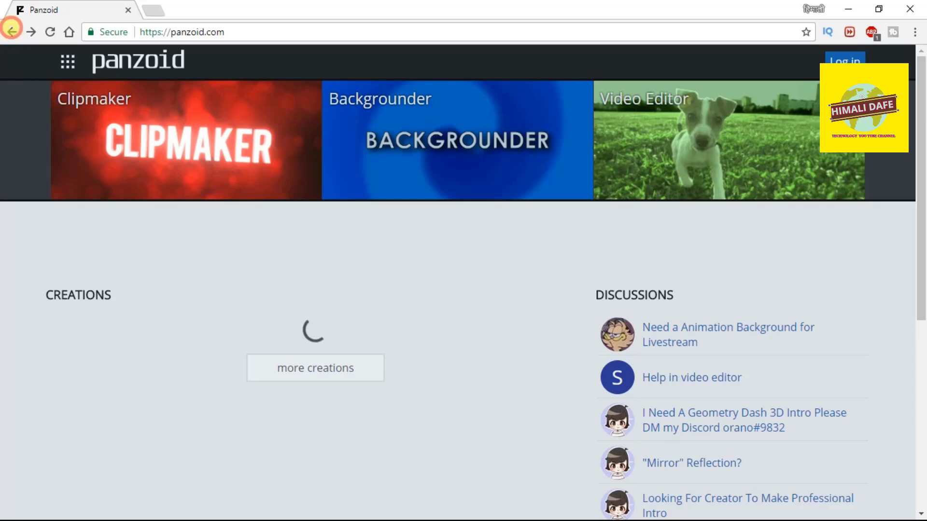
pyautogui.click(11, 32)
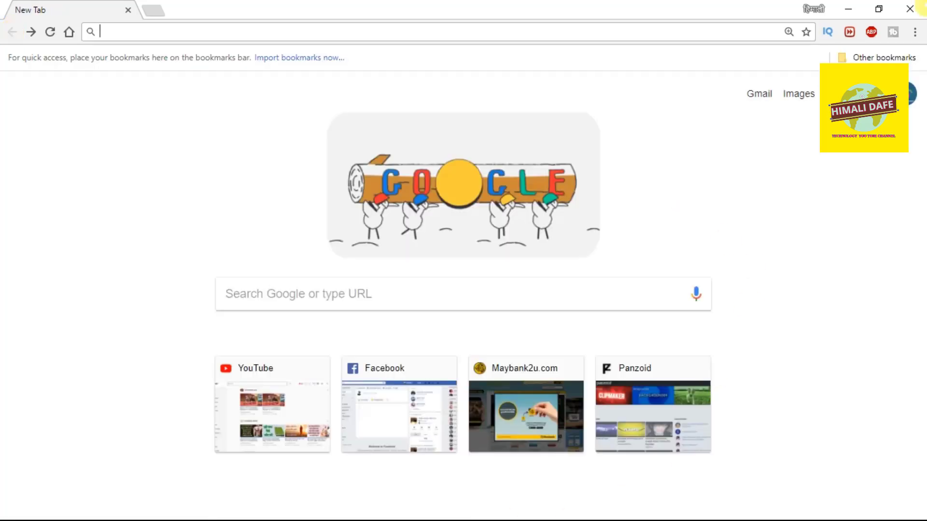
pyautogui.click(849, 9)
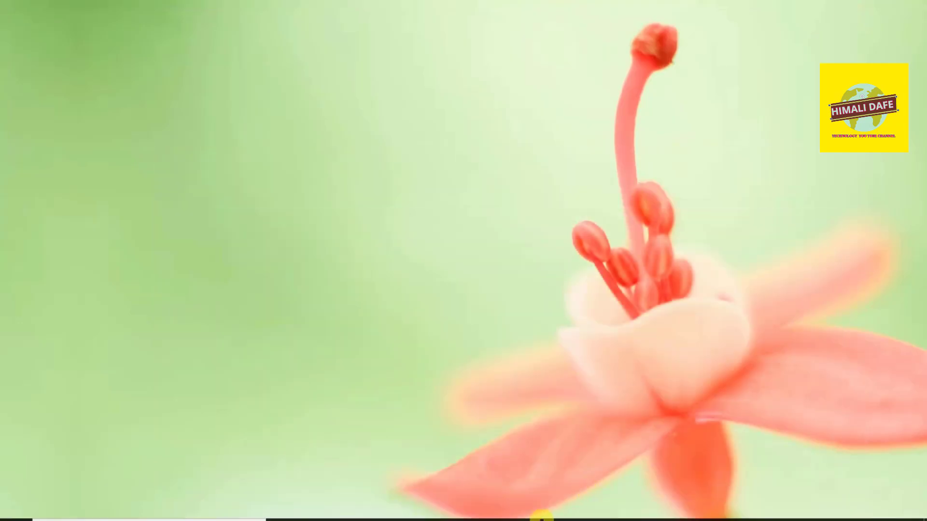
pyautogui.click(549, 507)
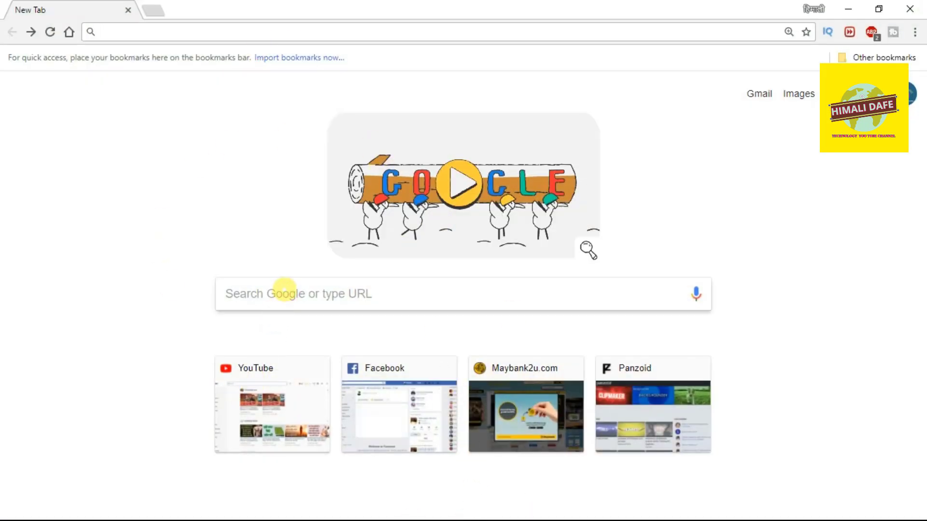
pyautogui.click(285, 290)
pyautogui.rightClick(254, 293)
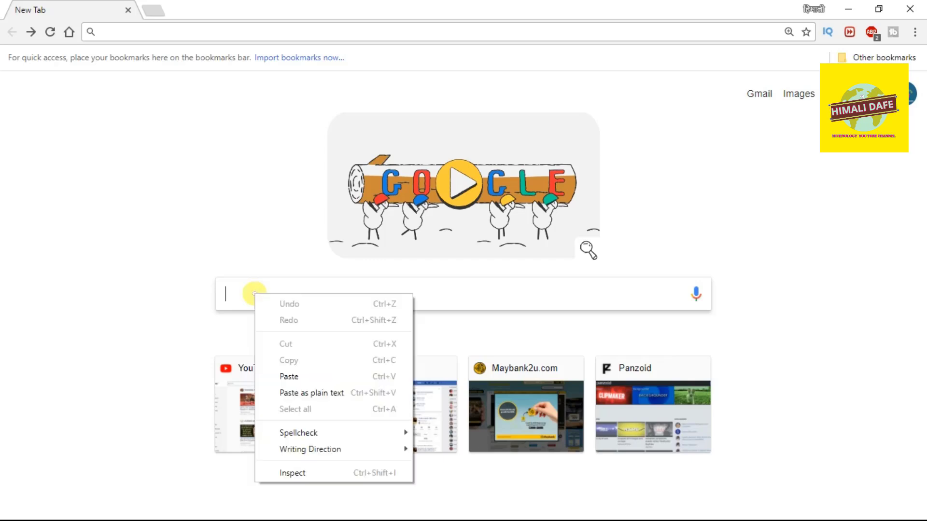
pyautogui.click(293, 377)
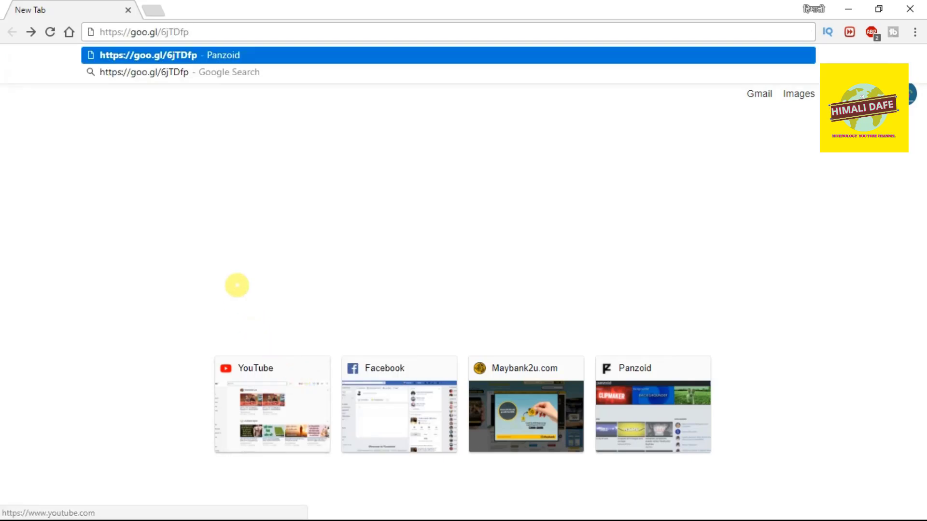
pyautogui.click(204, 90)
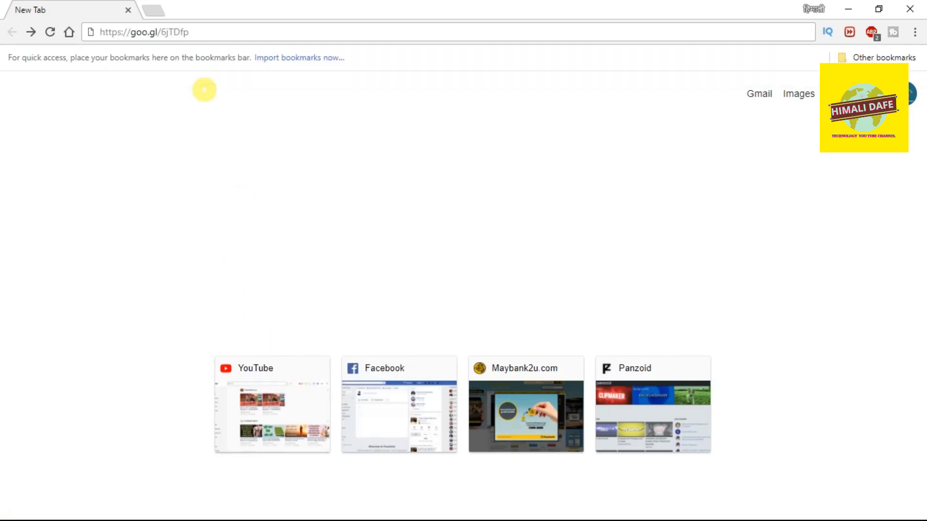
pyautogui.press('Return')
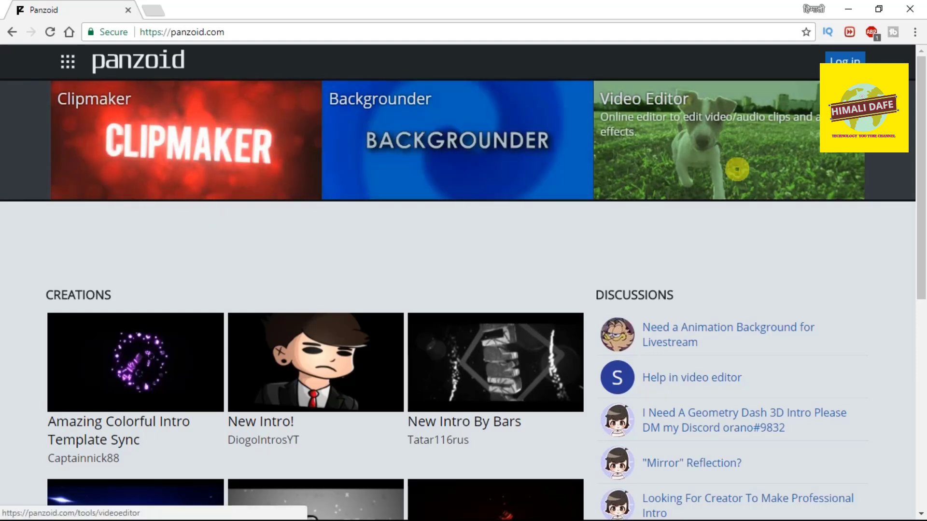
# Open the full creations gallery from the Panzoid home page
pyautogui.scroll(-1, 407, 346)
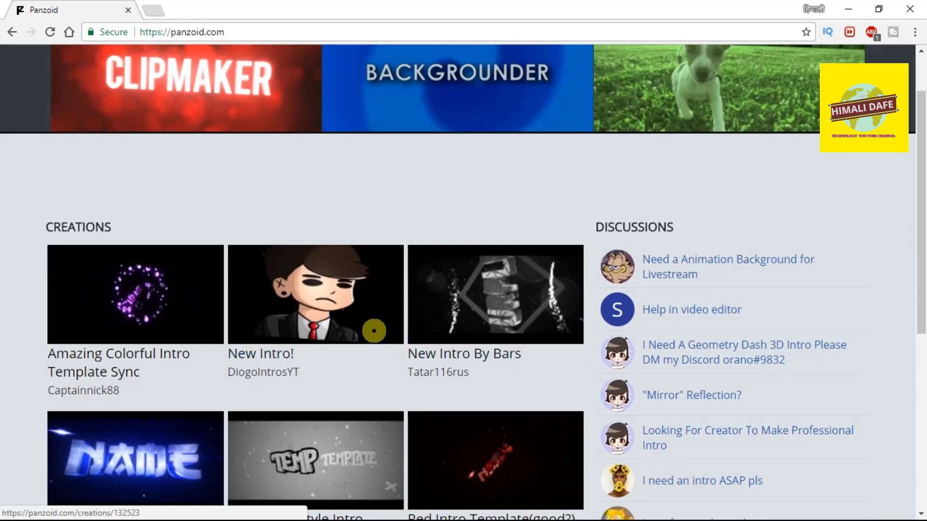
pyautogui.scroll(-4, 374, 332)
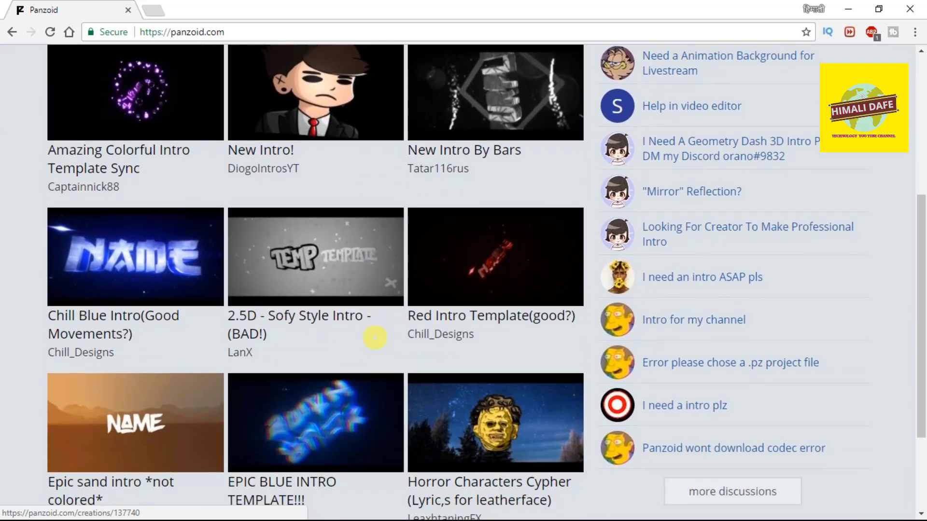
pyautogui.scroll(-3, 375, 338)
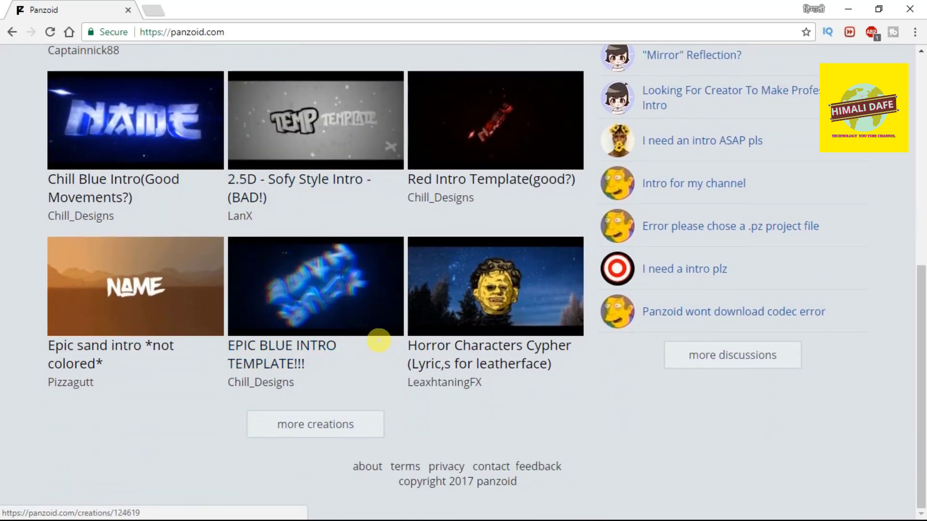
pyautogui.click(318, 423)
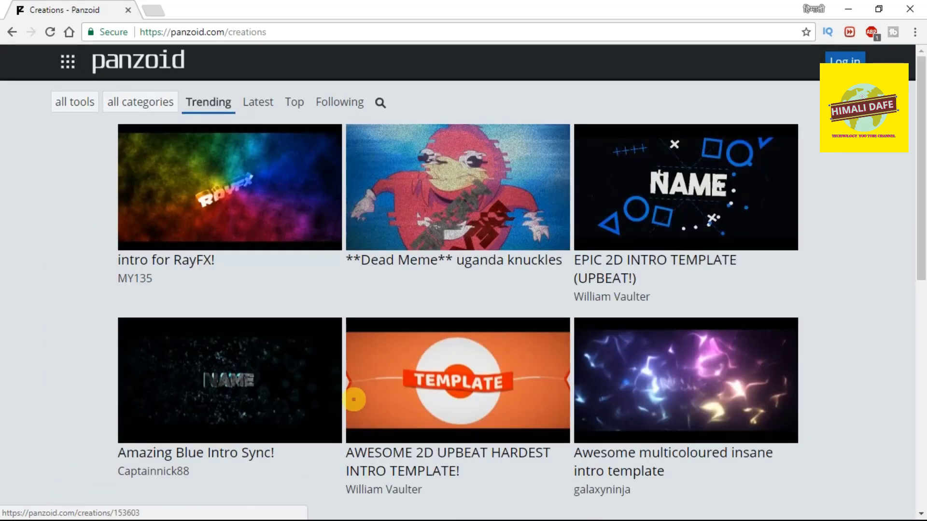
# Browse the trending creations to examine the available intro and outro templates
pyautogui.scroll(-5, 355, 415)
pyautogui.scroll(-6, 355, 416)
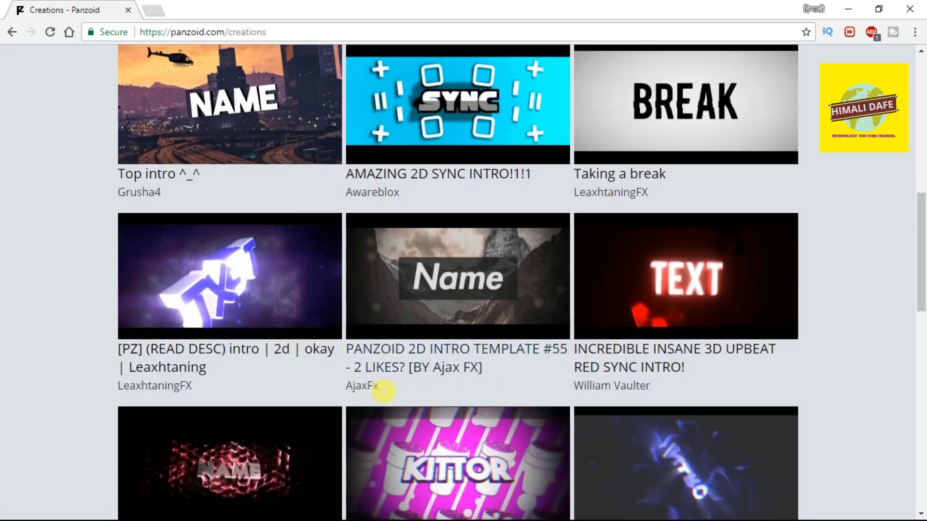
pyautogui.scroll(-1, 377, 387)
pyautogui.scroll(-4, 478, 380)
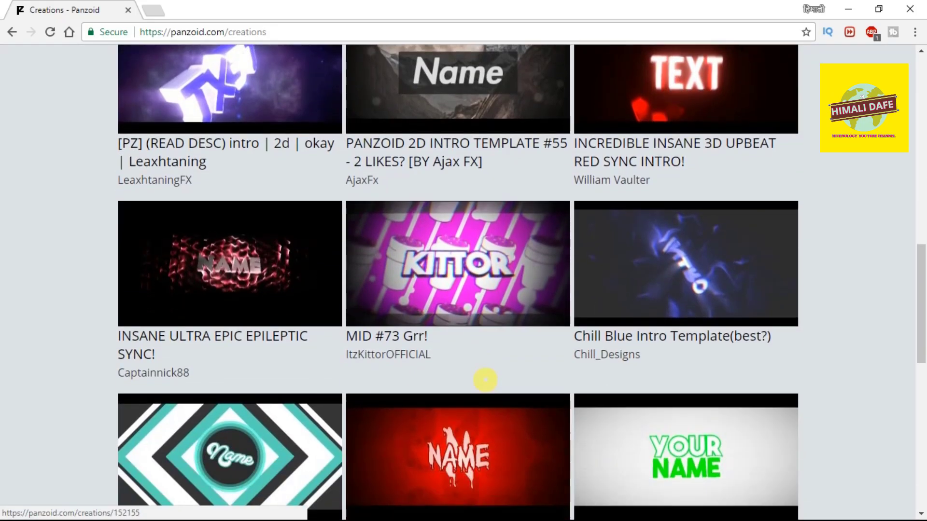
pyautogui.scroll(-3, 478, 383)
pyautogui.scroll(-7, 476, 383)
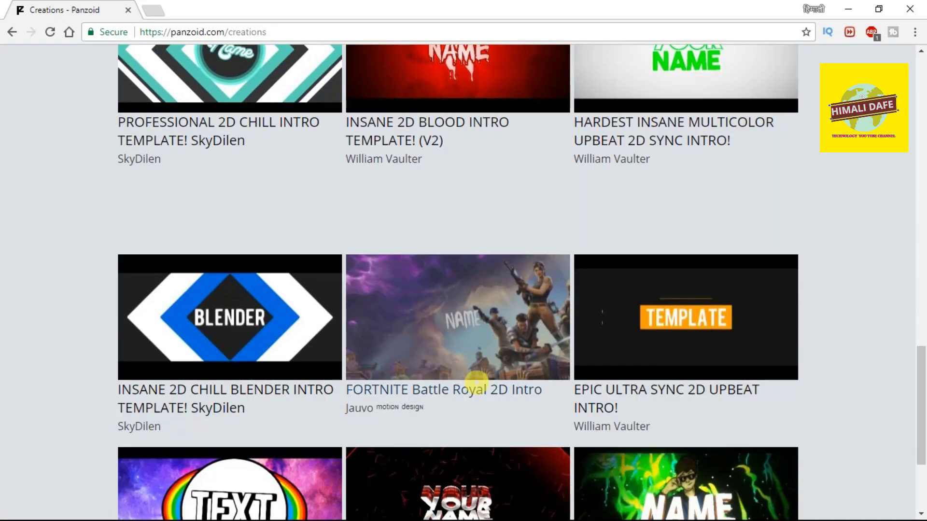
pyautogui.scroll(-5, 474, 383)
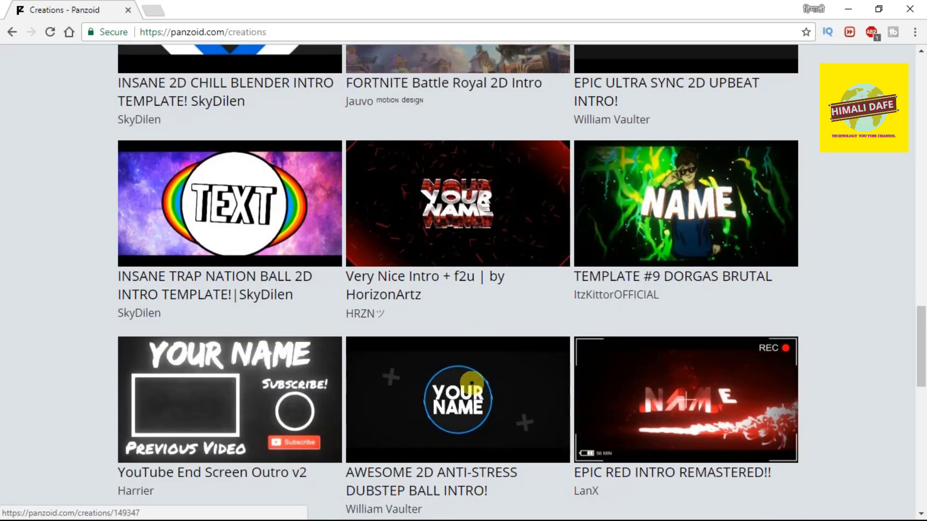
pyautogui.scroll(-8, 474, 382)
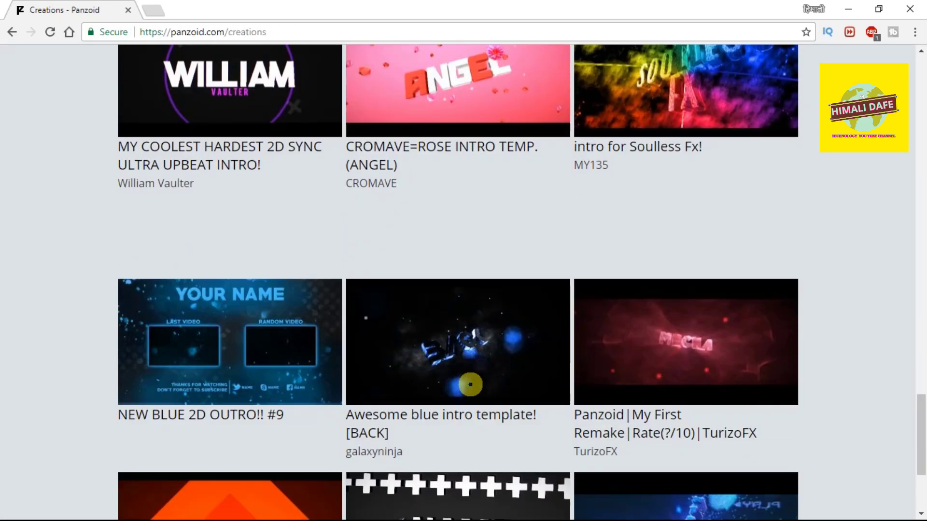
pyautogui.scroll(-3, 469, 386)
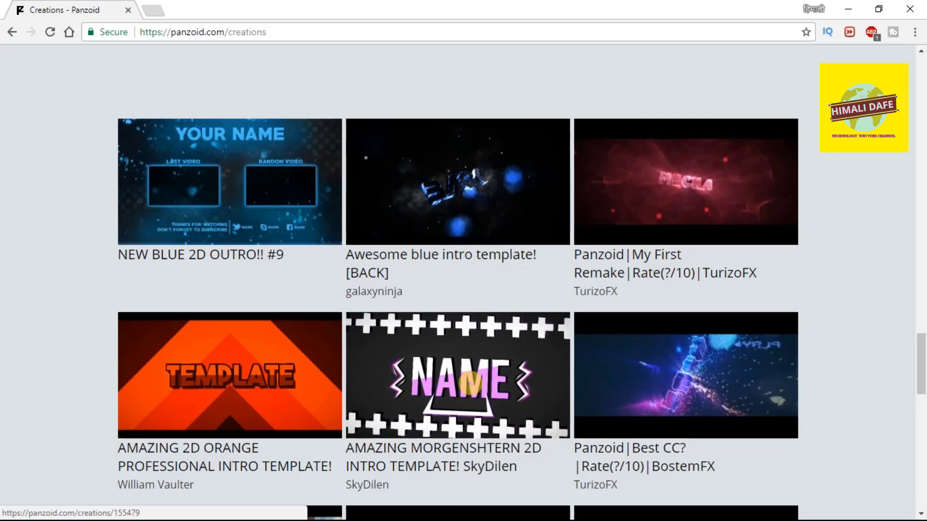
pyautogui.scroll(-10, 469, 384)
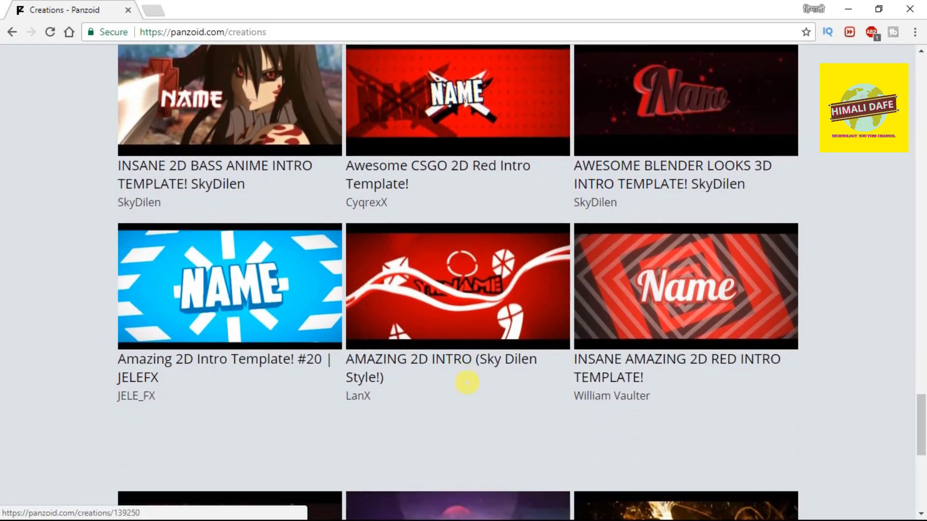
pyautogui.scroll(-7, 467, 382)
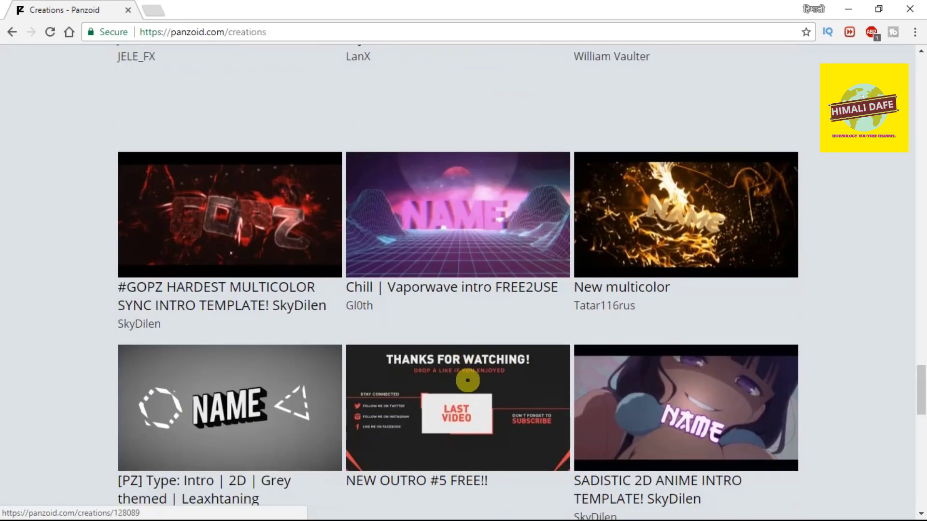
pyautogui.scroll(11, 467, 380)
pyautogui.scroll(-12, 466, 374)
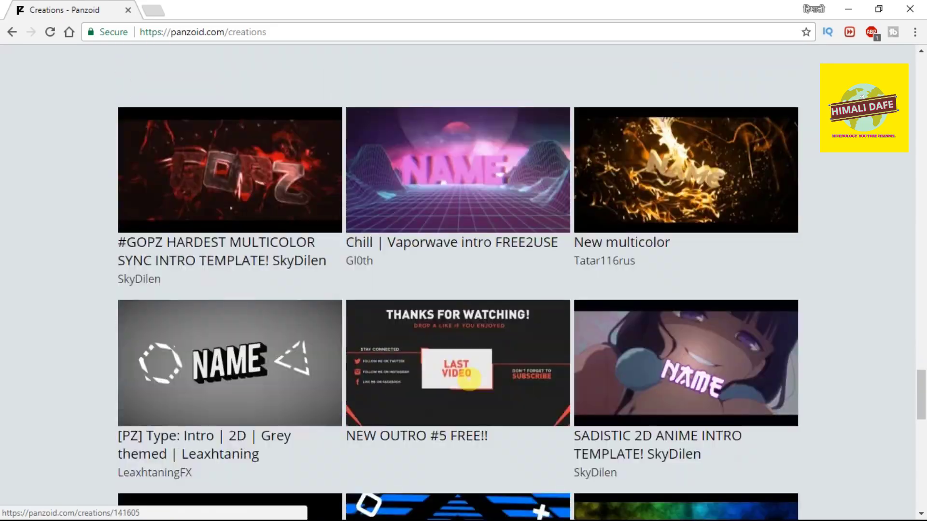
pyautogui.scroll(-10, 467, 378)
pyautogui.scroll(9, 468, 387)
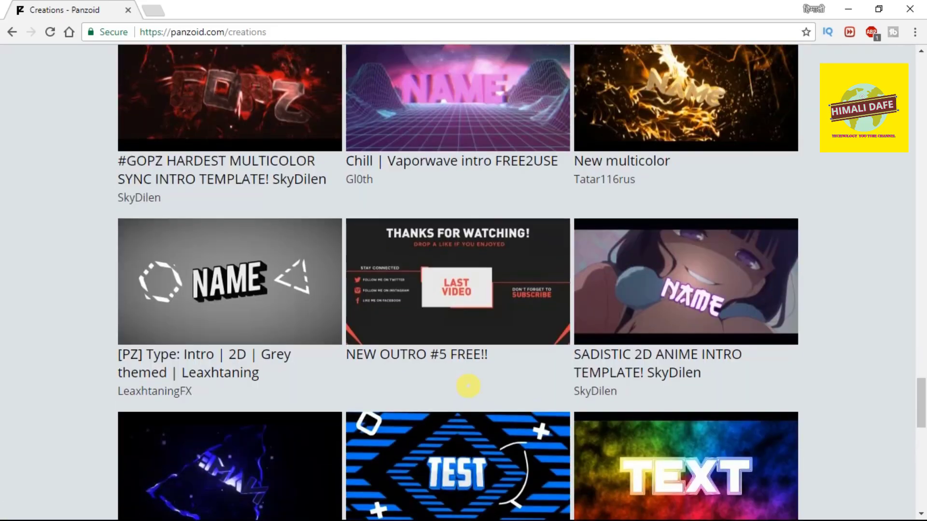
pyautogui.scroll(20, 468, 386)
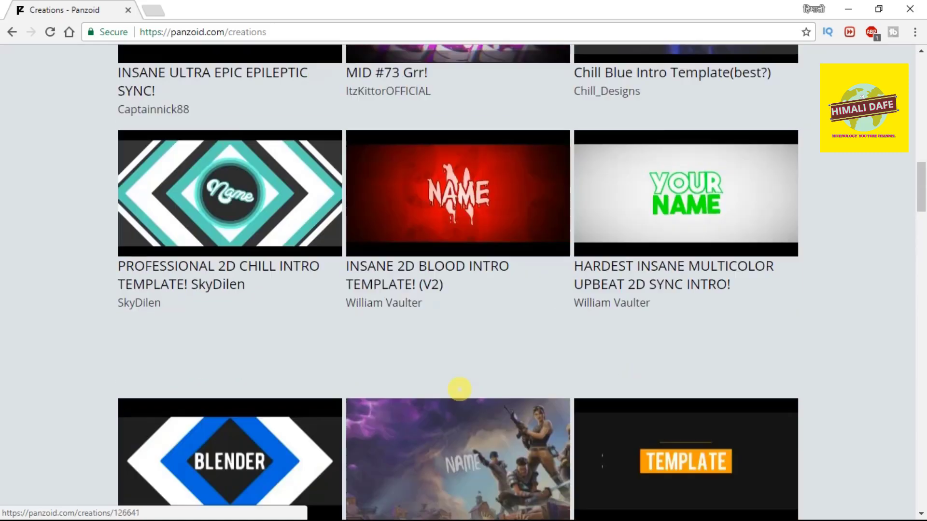
pyautogui.scroll(20, 459, 389)
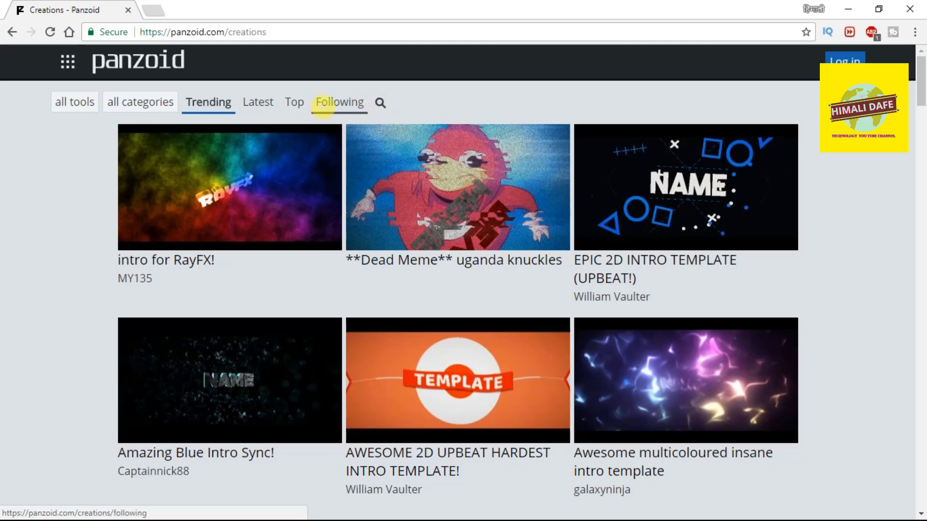
# Examine the gallery's tool and category filter options, then show the Trending creations
pyautogui.click(338, 105)
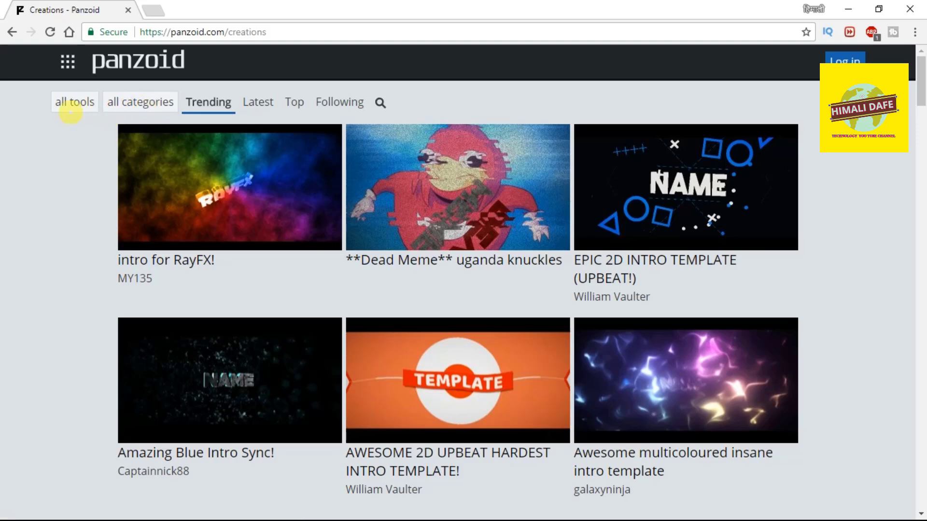
pyautogui.click(82, 100)
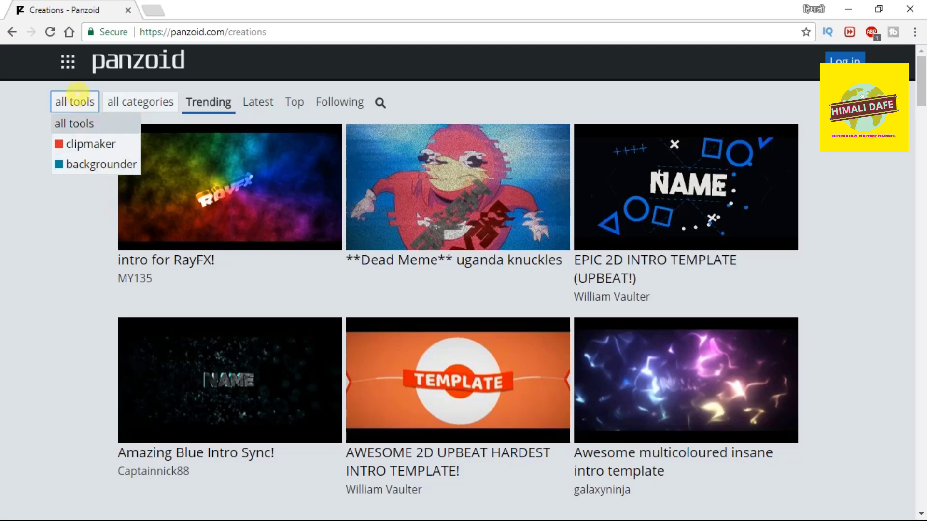
pyautogui.click(126, 102)
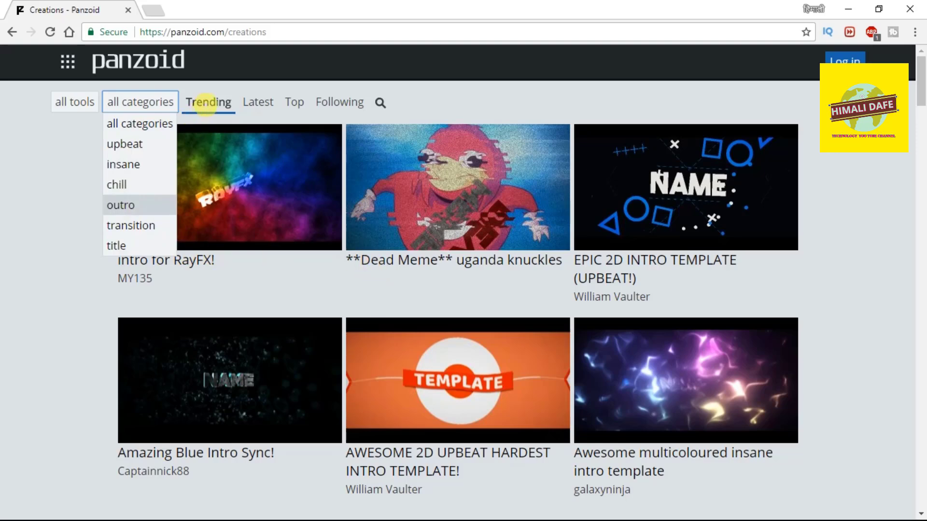
pyautogui.click(208, 102)
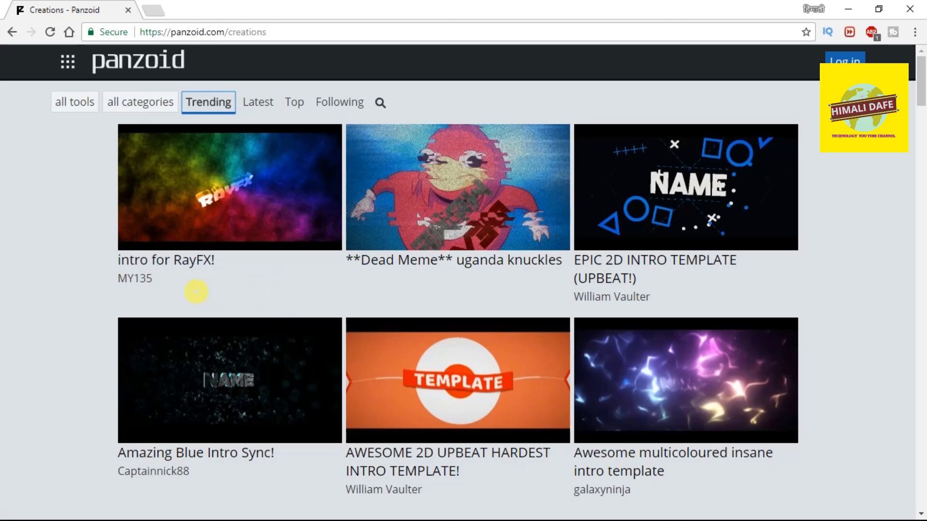
# Choose the "intro for RayFX!" template among the trending creations and open it in Clipmaker
pyautogui.scroll(-6, 565, 377)
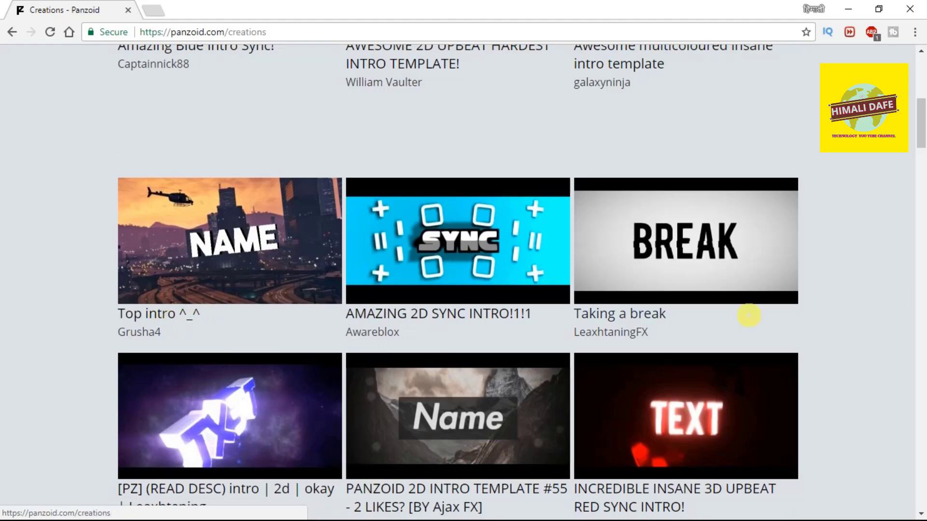
pyautogui.scroll(-6, 529, 344)
pyautogui.scroll(-3, 530, 347)
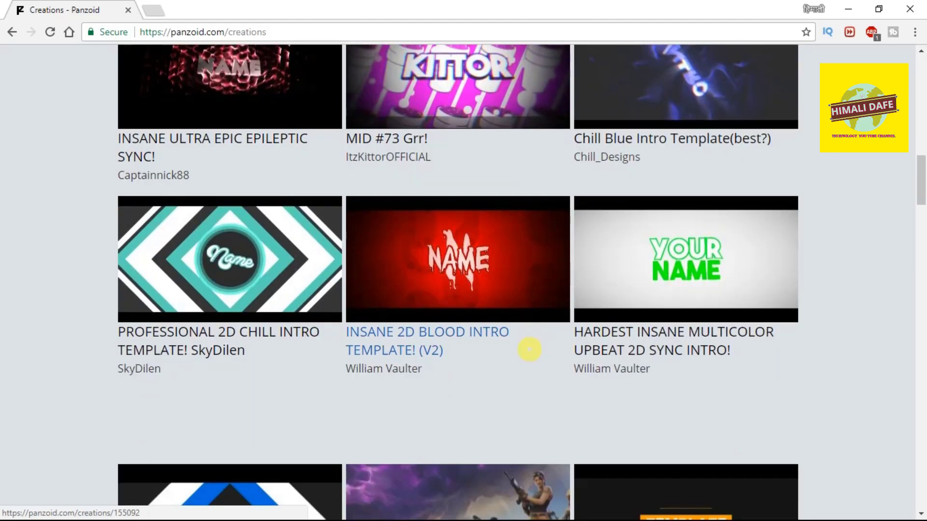
pyautogui.scroll(-2, 529, 340)
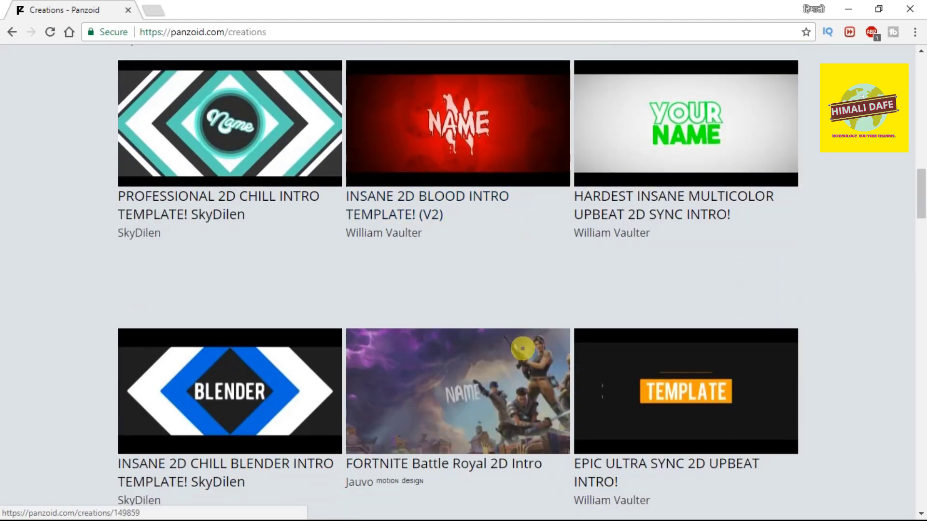
pyautogui.scroll(9, 526, 352)
pyautogui.scroll(7, 529, 363)
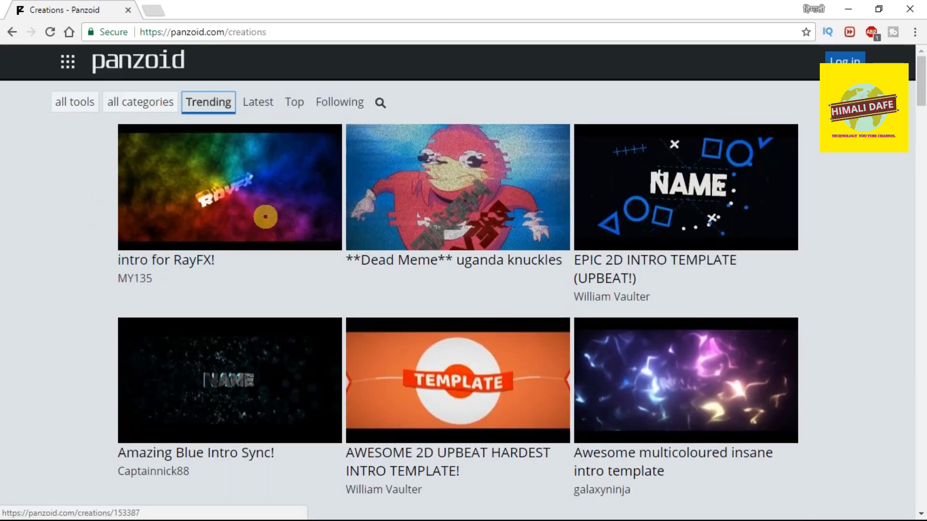
pyautogui.click(245, 189)
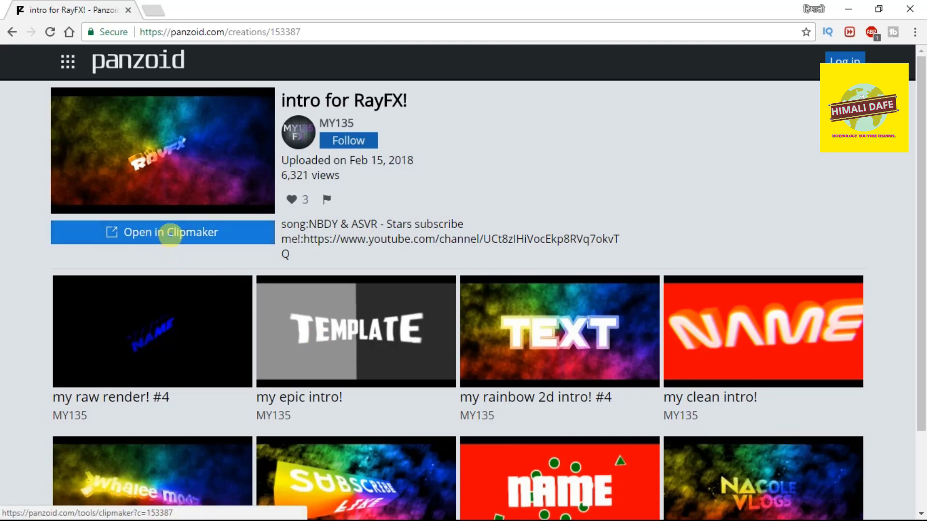
pyautogui.click(172, 234)
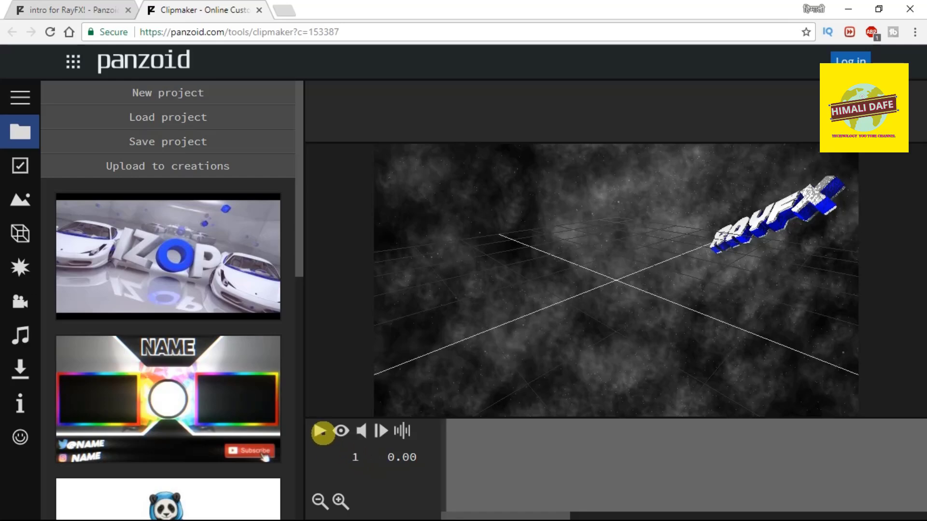
# Play back the intro, turn on the render preview, and replay the intro with the preview on
pyautogui.click(320, 432)
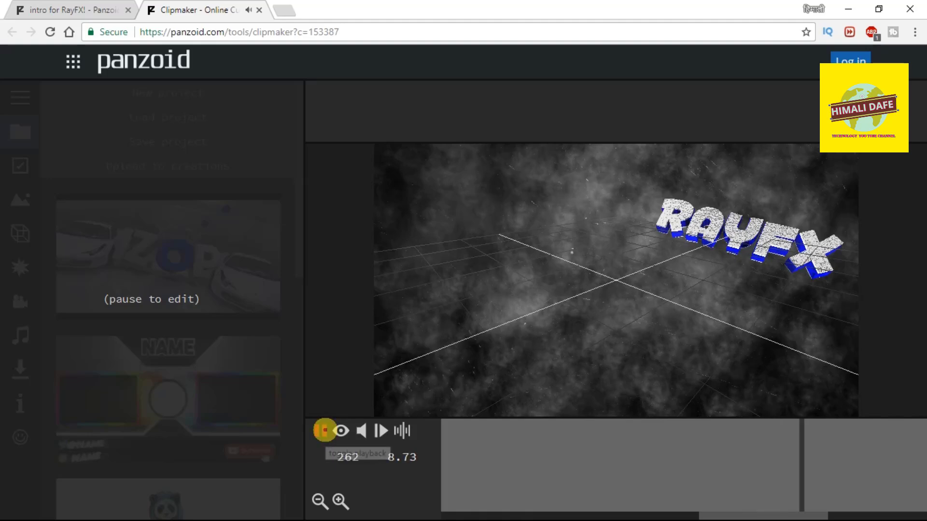
pyautogui.click(322, 431)
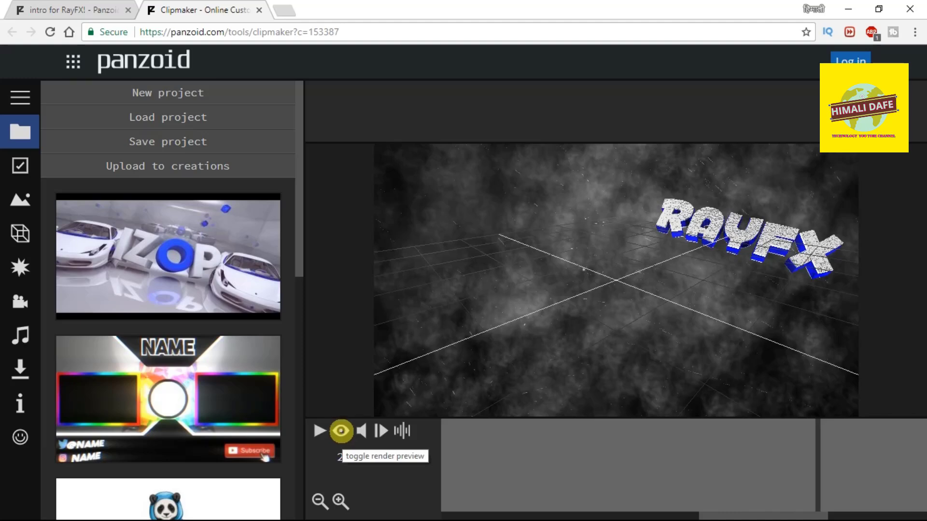
pyautogui.click(341, 431)
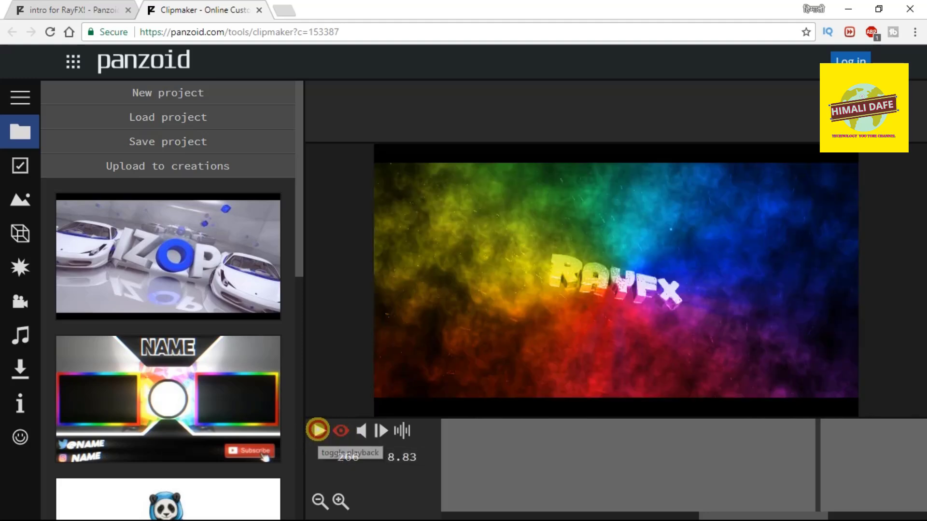
pyautogui.click(315, 430)
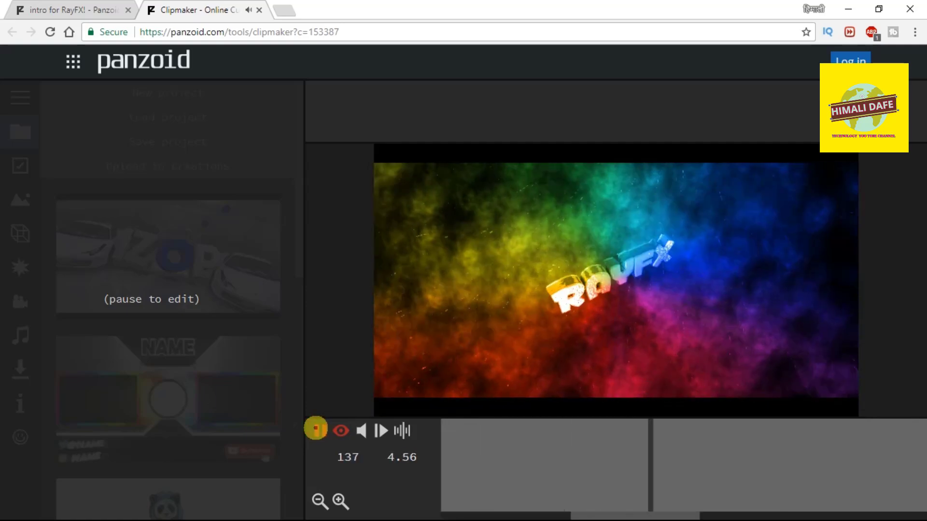
pyautogui.click(315, 429)
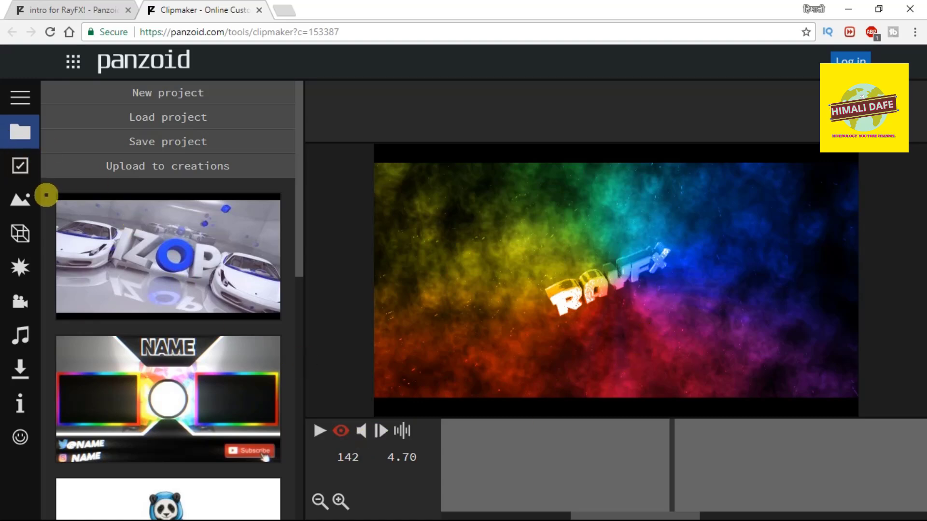
# Check the video resolution and frame rate options in the basic settings, and set the video length to 10 seconds
pyautogui.click(20, 165)
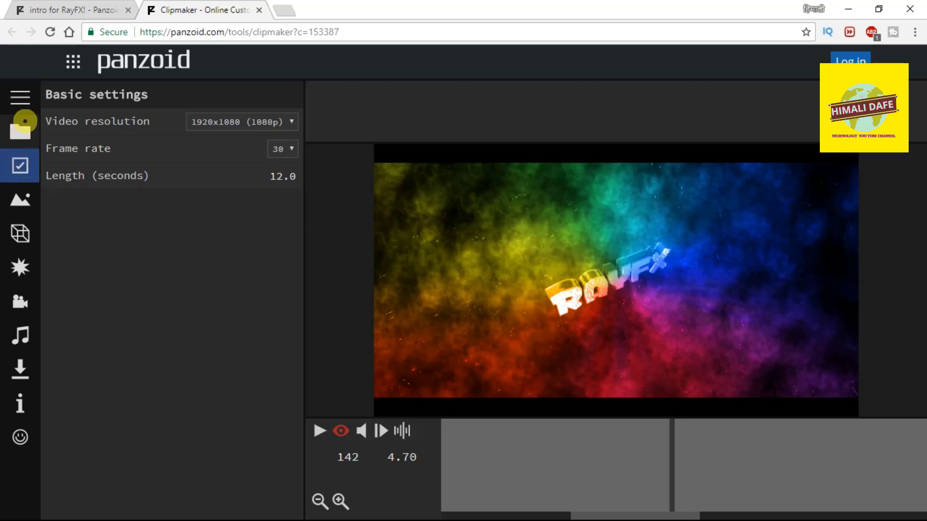
pyautogui.click(20, 132)
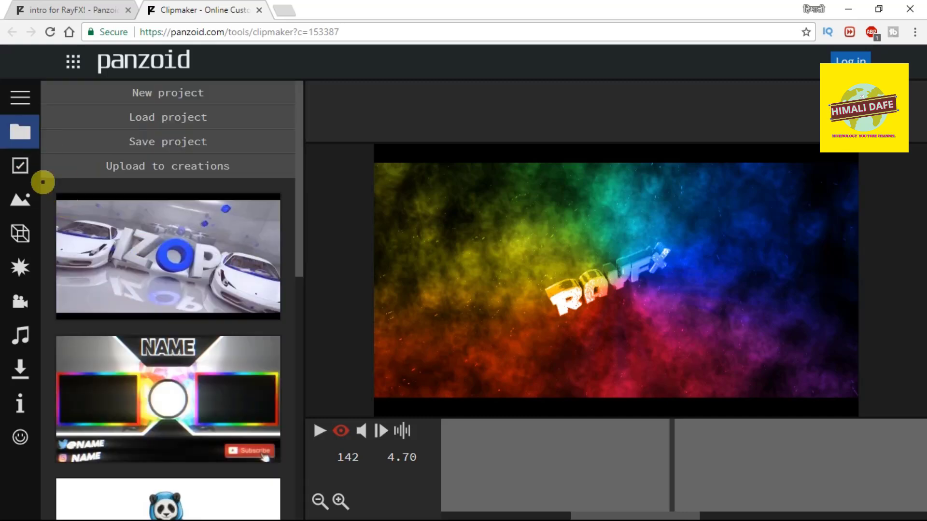
pyautogui.click(20, 165)
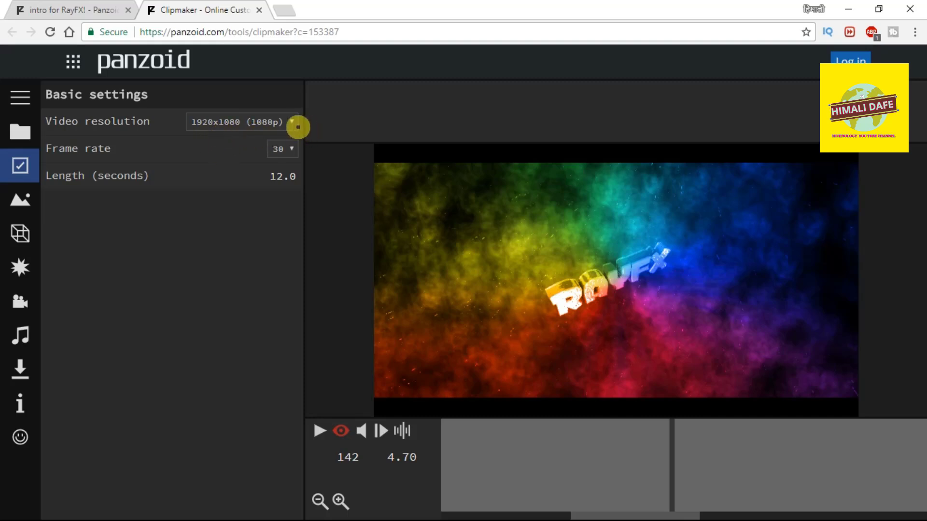
pyautogui.click(292, 120)
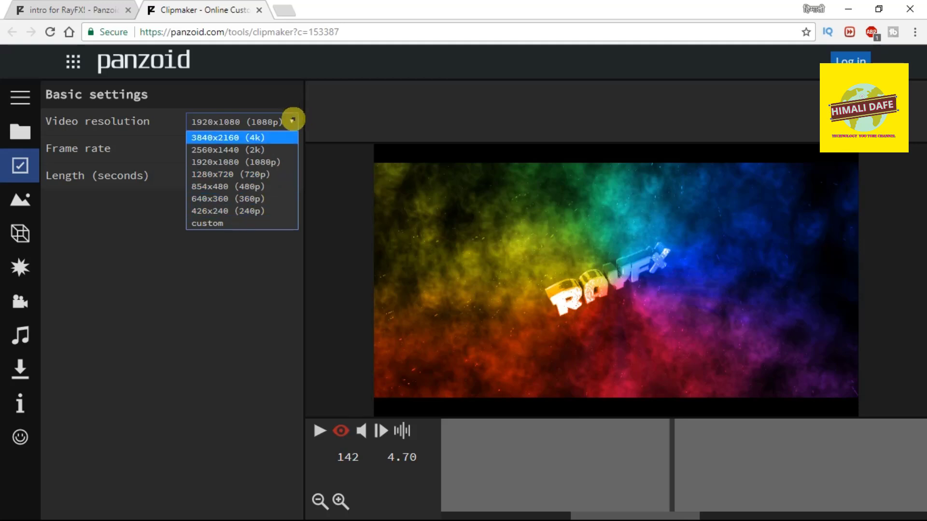
pyautogui.click(292, 120)
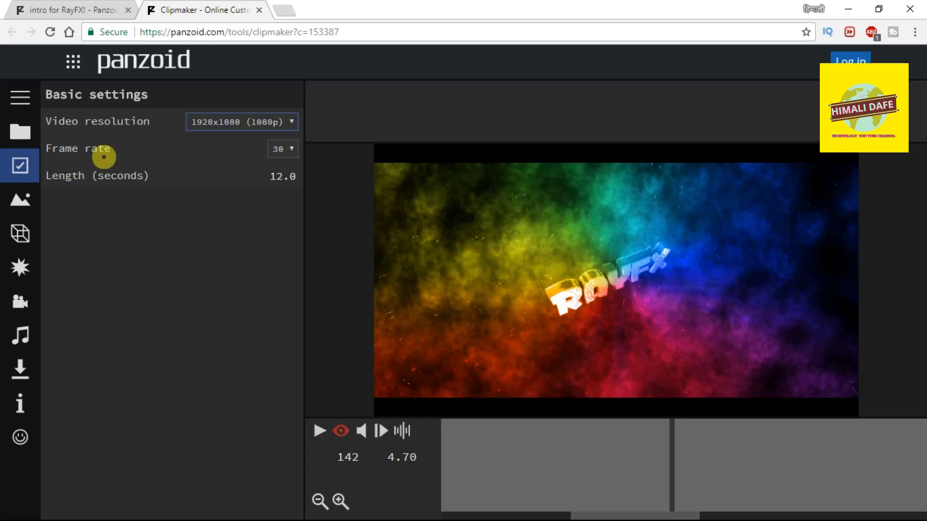
pyautogui.click(292, 149)
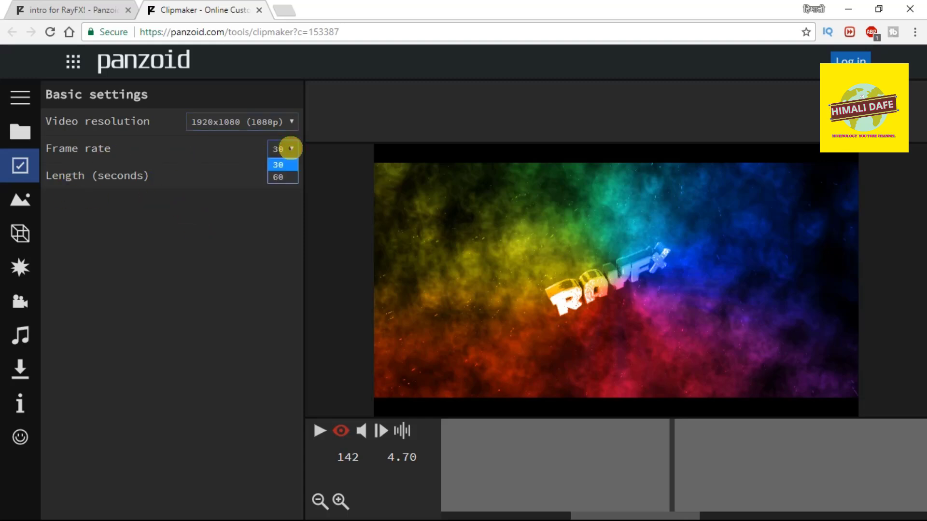
pyautogui.click(291, 150)
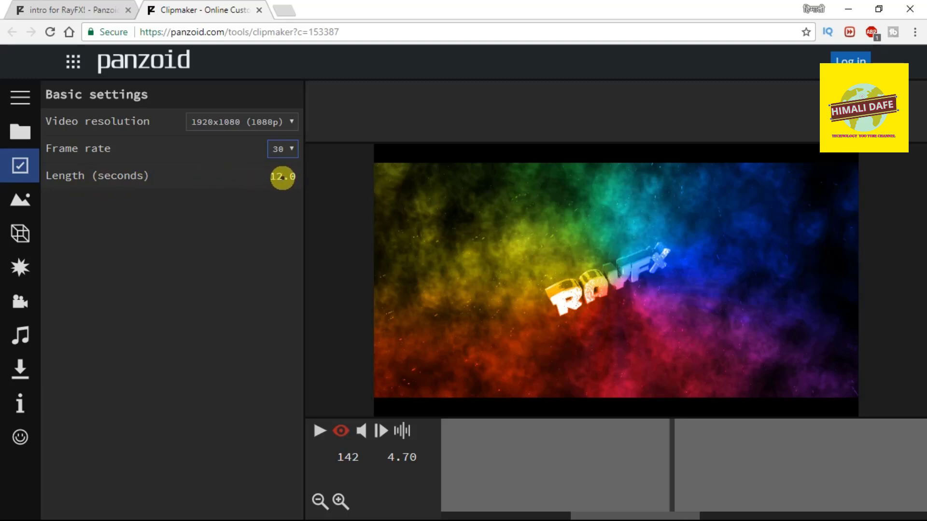
pyautogui.click(282, 177)
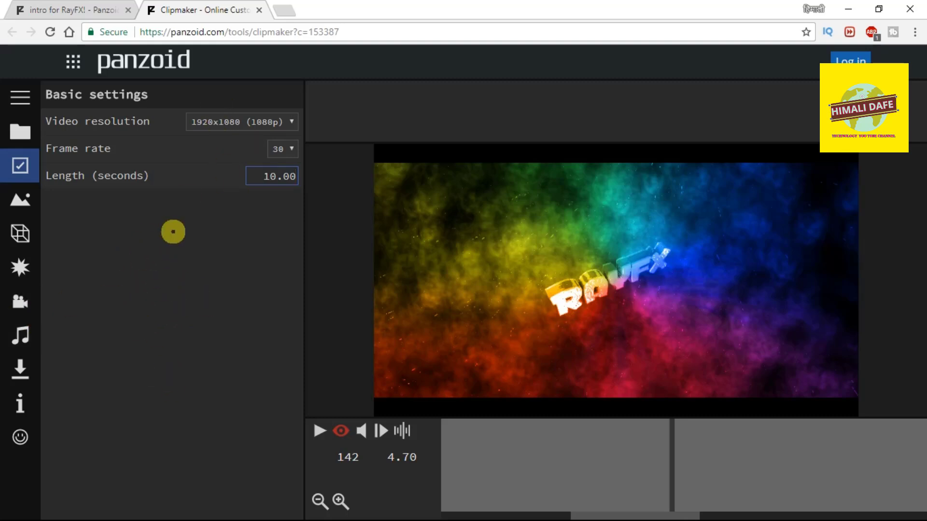
# Examine the scene choices and the project's objects, enlarging the object list to show every entry
pyautogui.click(18, 198)
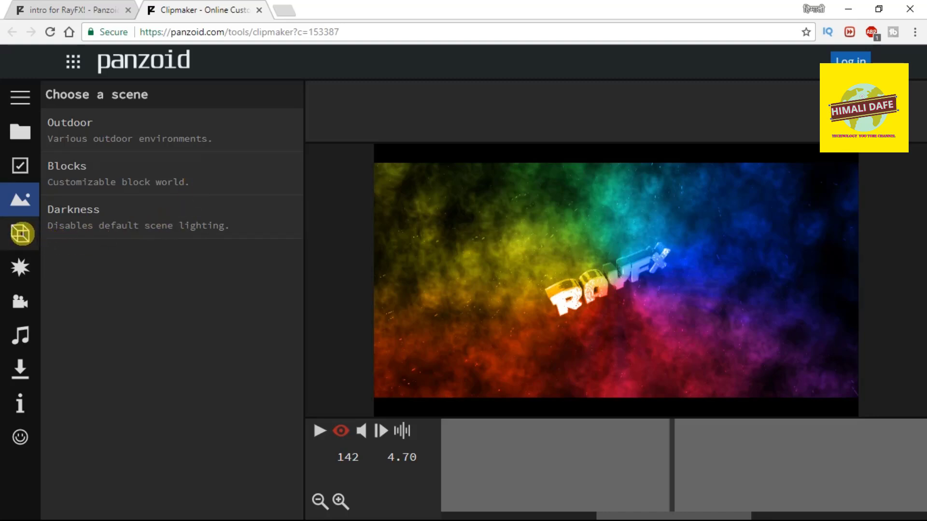
pyautogui.click(21, 233)
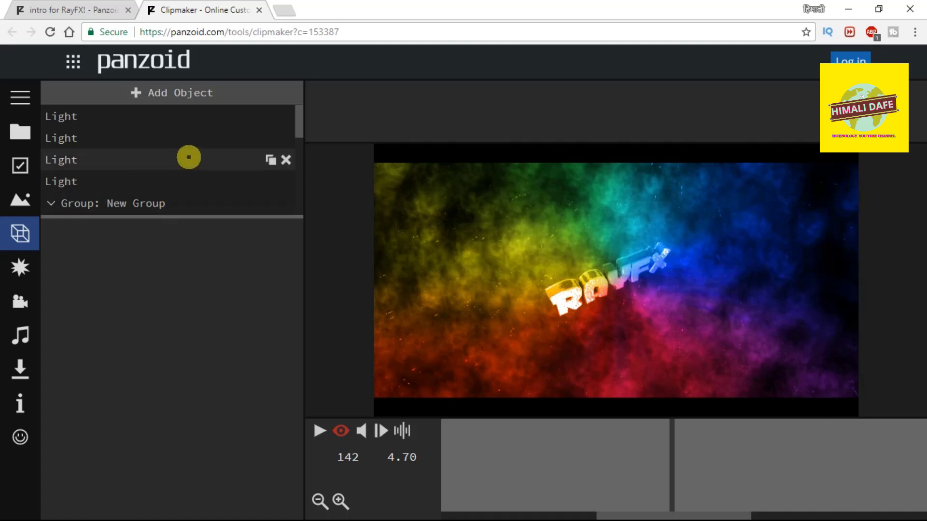
pyautogui.scroll(-5, 205, 159)
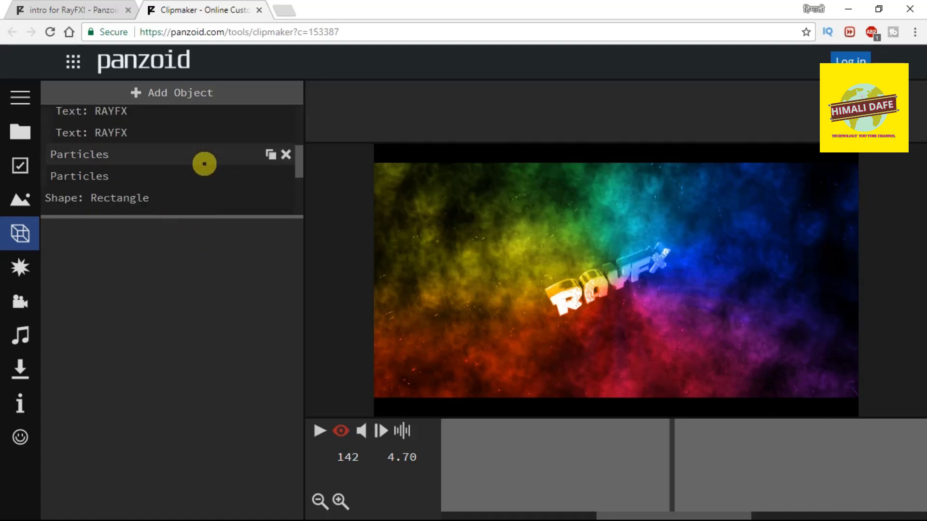
pyautogui.scroll(5, 205, 164)
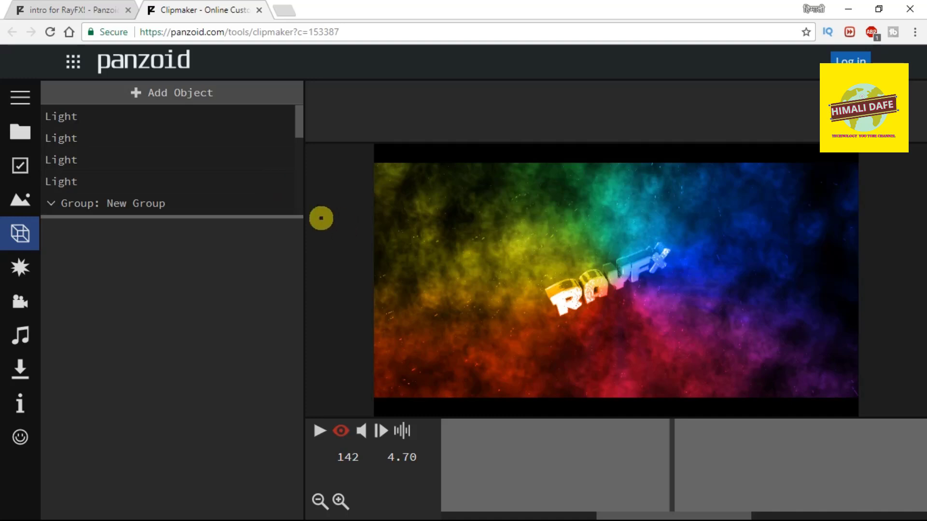
pyautogui.scroll(-3, 205, 156)
pyautogui.scroll(3, 206, 158)
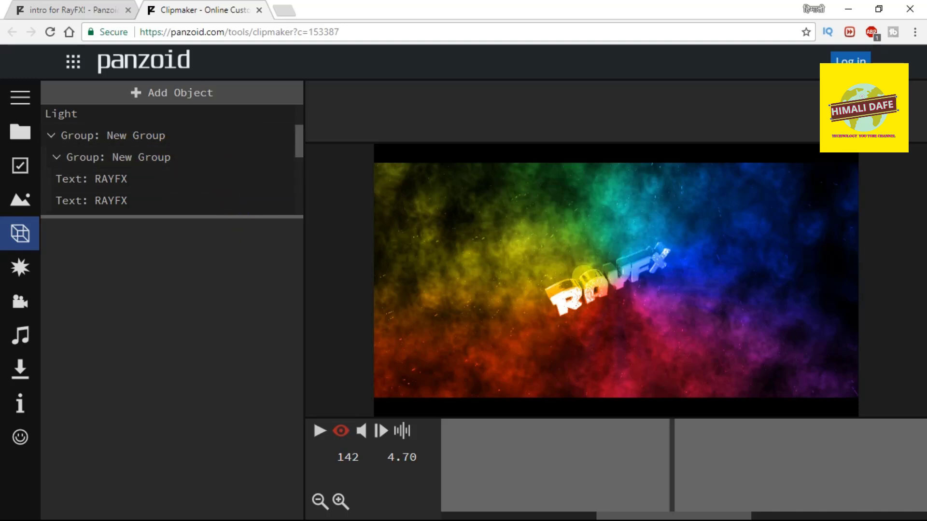
pyautogui.scroll(-2, 223, 155)
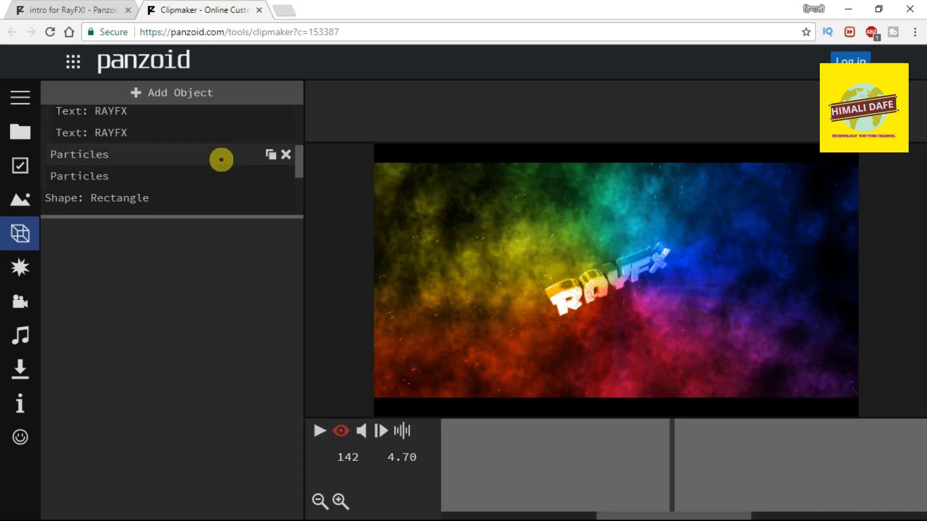
pyautogui.scroll(2, 221, 160)
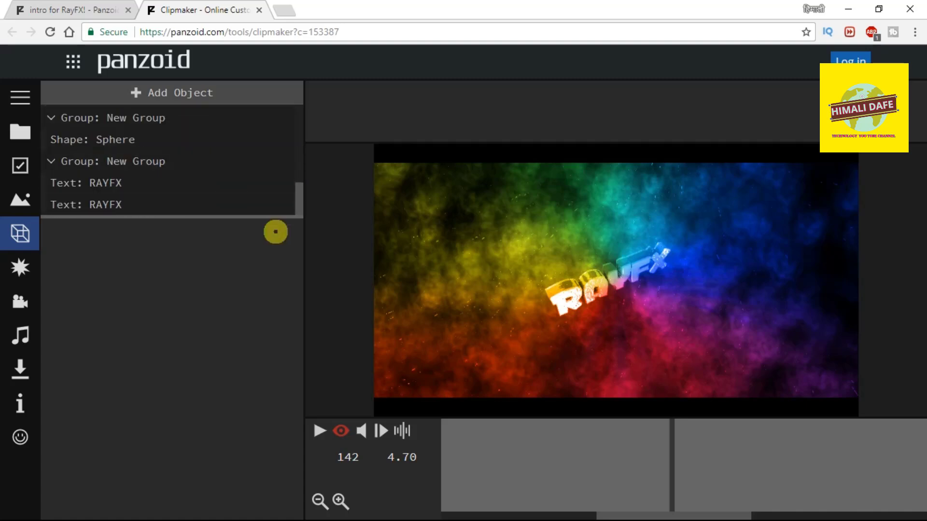
pyautogui.moveTo(277, 216); pyautogui.dragTo(263, 484)
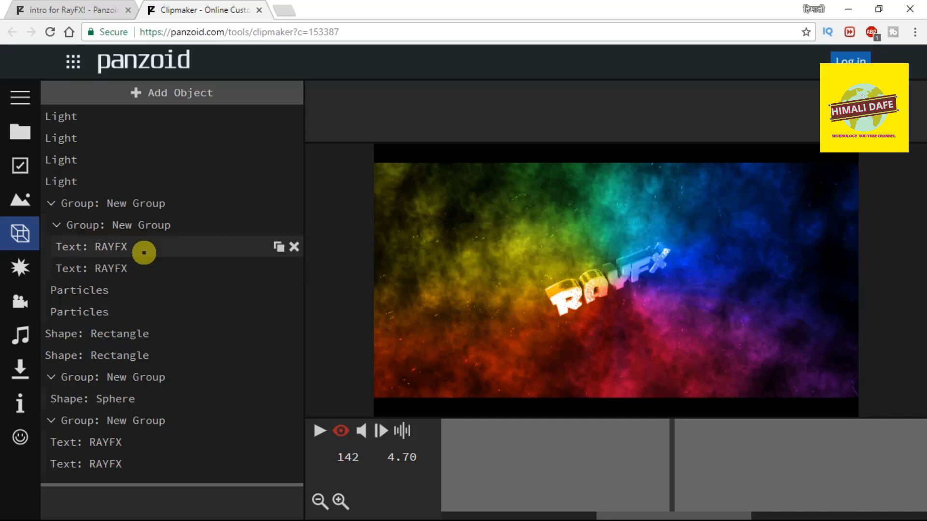
pyautogui.click(159, 245)
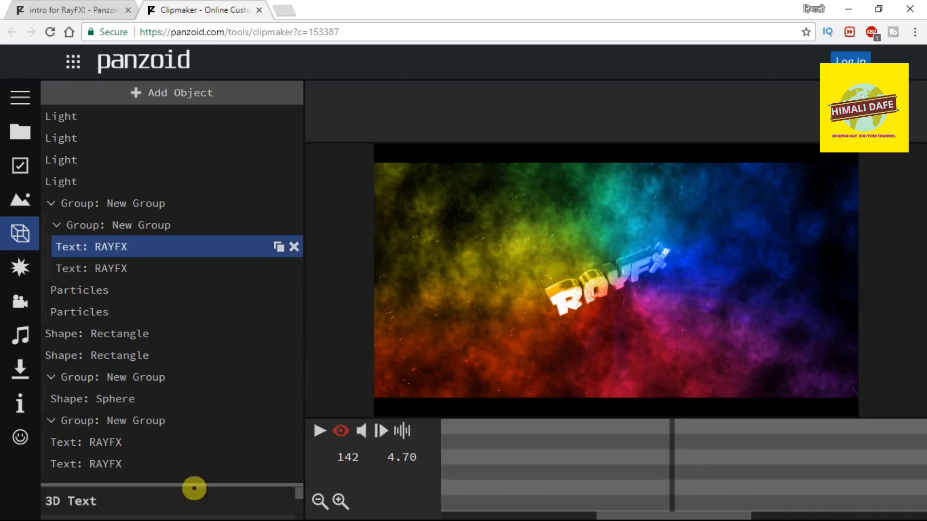
pyautogui.moveTo(203, 485); pyautogui.dragTo(201, 306)
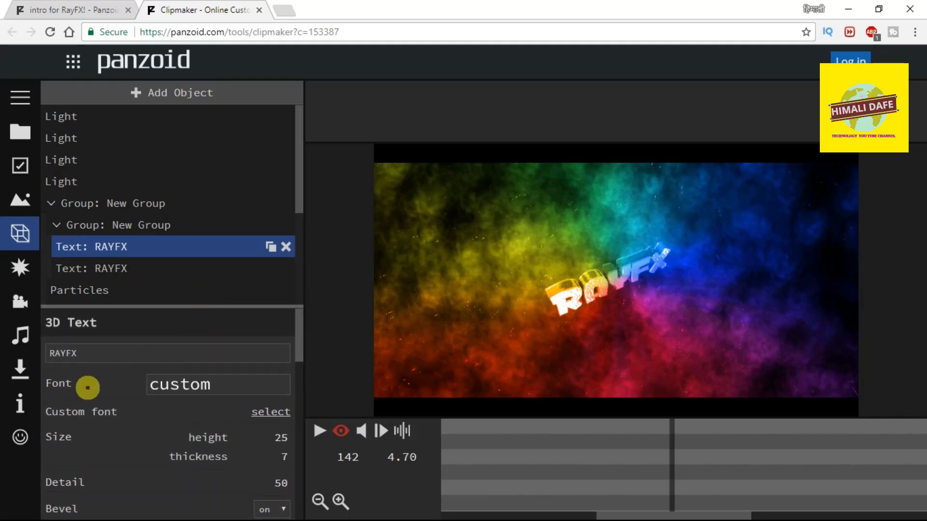
pyautogui.click(100, 354)
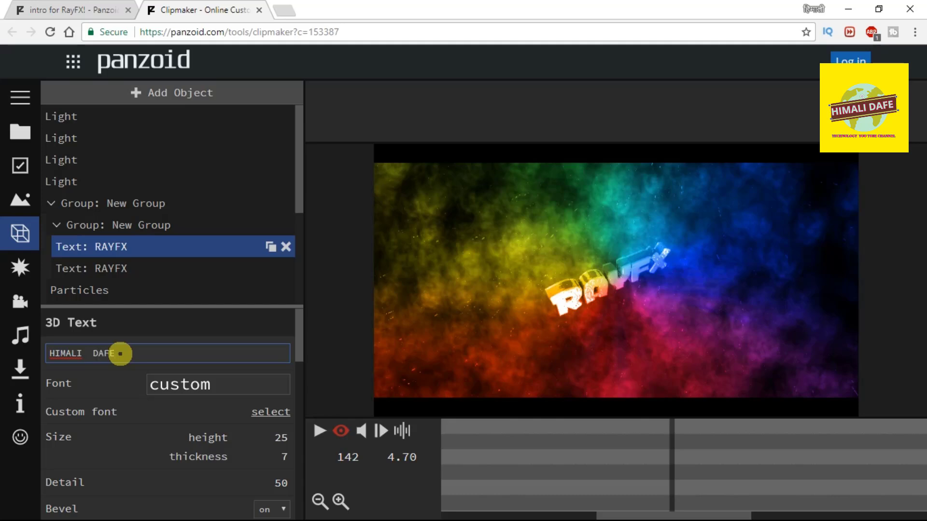
# Examine the HIMALI DAFE text's font choices and its size, bevel, position, color, texture and reflection settings
pyautogui.scroll(-5, 140, 439)
pyautogui.scroll(3, 147, 440)
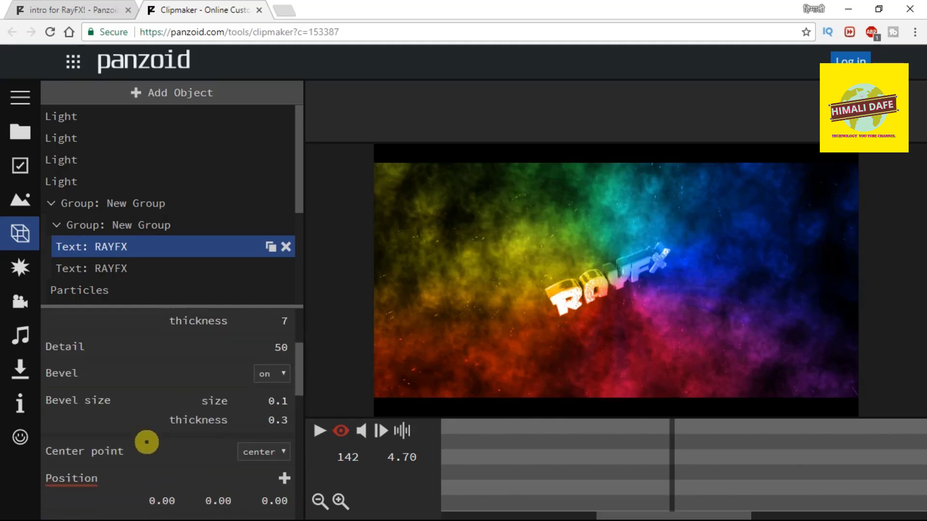
pyautogui.scroll(3, 147, 442)
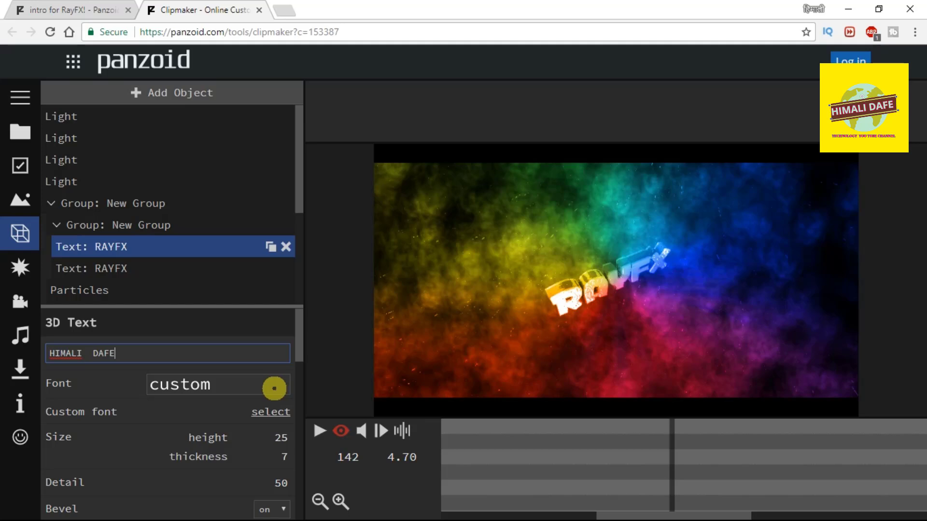
pyautogui.click(274, 388)
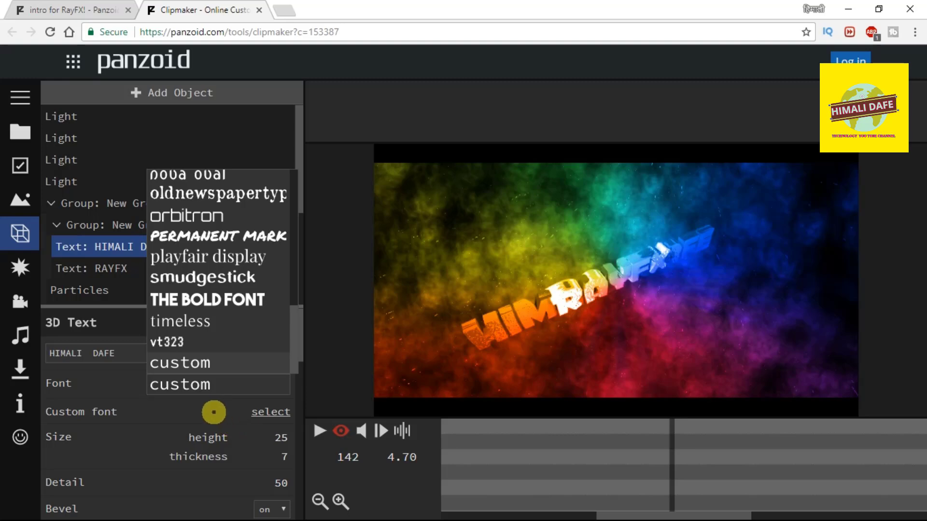
pyautogui.click(198, 416)
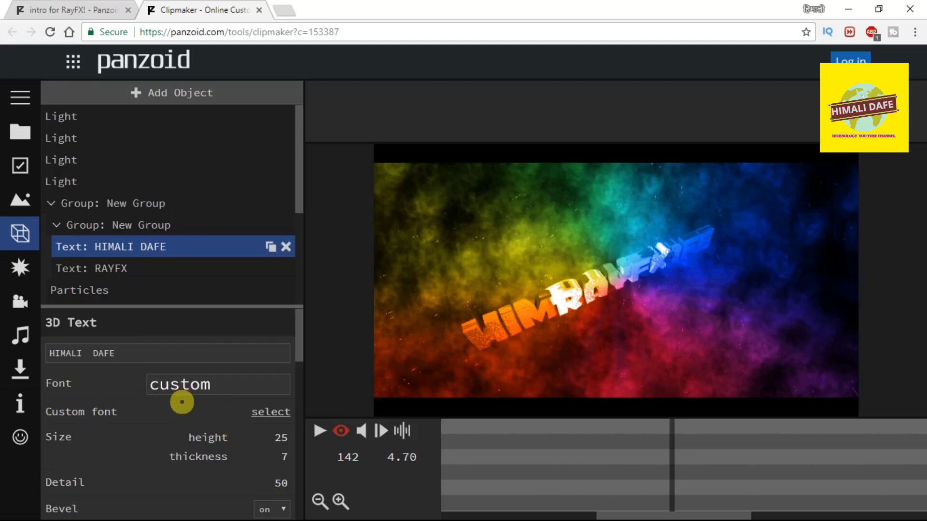
pyautogui.scroll(-1, 181, 401)
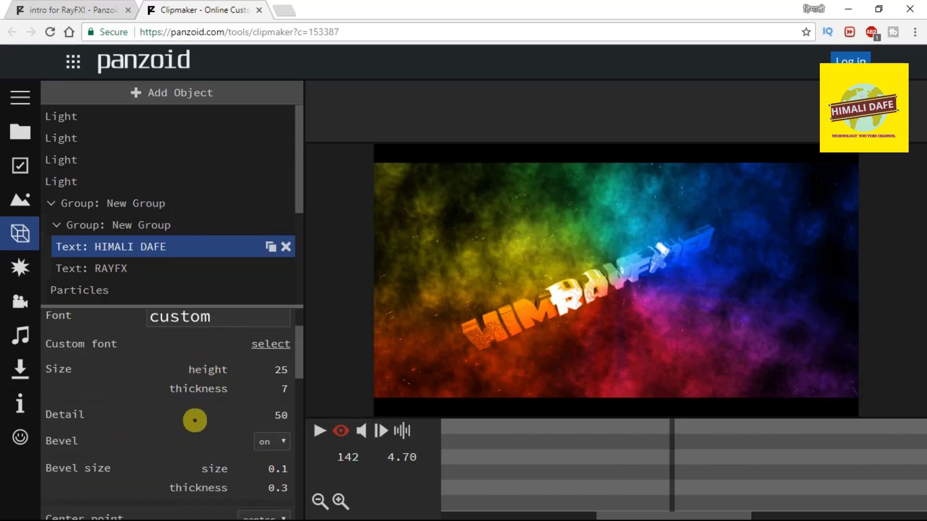
pyautogui.scroll(-1, 200, 423)
pyautogui.scroll(1, 199, 415)
pyautogui.scroll(-1, 191, 437)
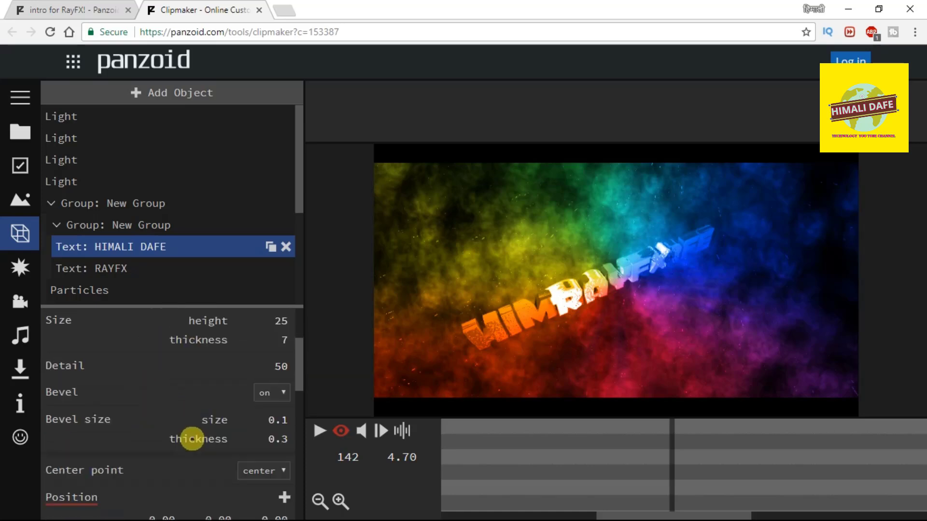
pyautogui.scroll(-4, 171, 429)
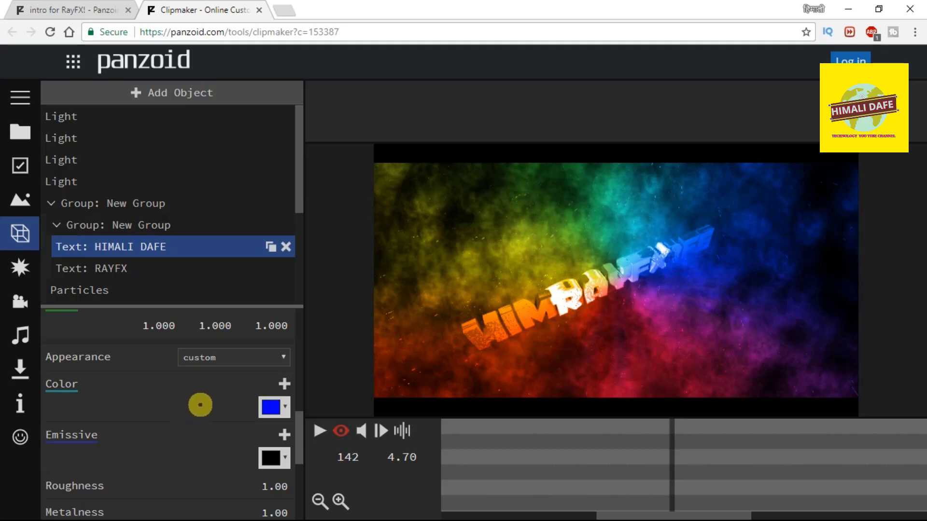
pyautogui.scroll(-1, 200, 405)
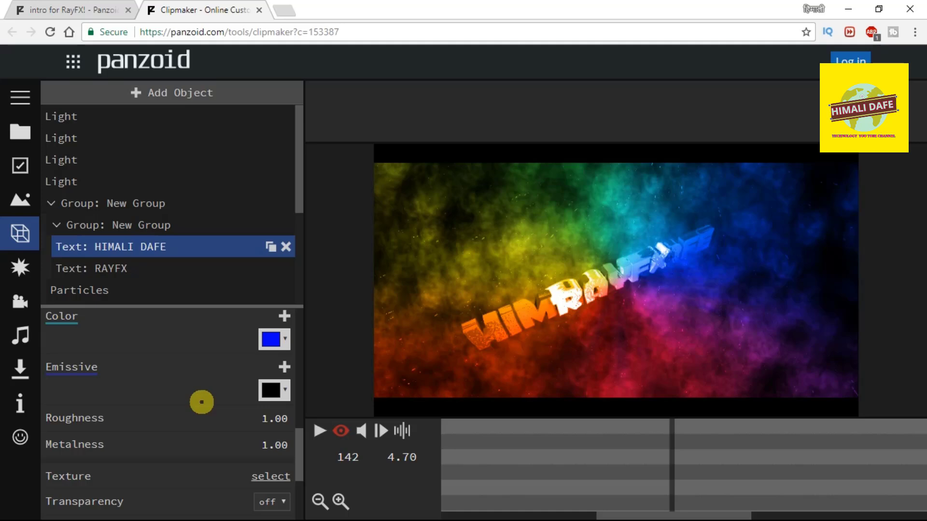
pyautogui.scroll(-1, 201, 402)
pyautogui.scroll(-1, 200, 403)
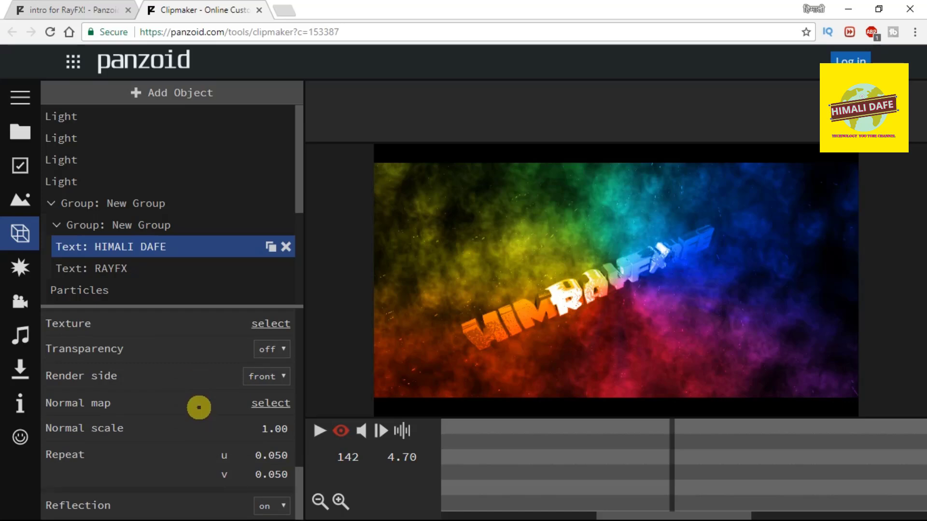
pyautogui.scroll(6, 199, 409)
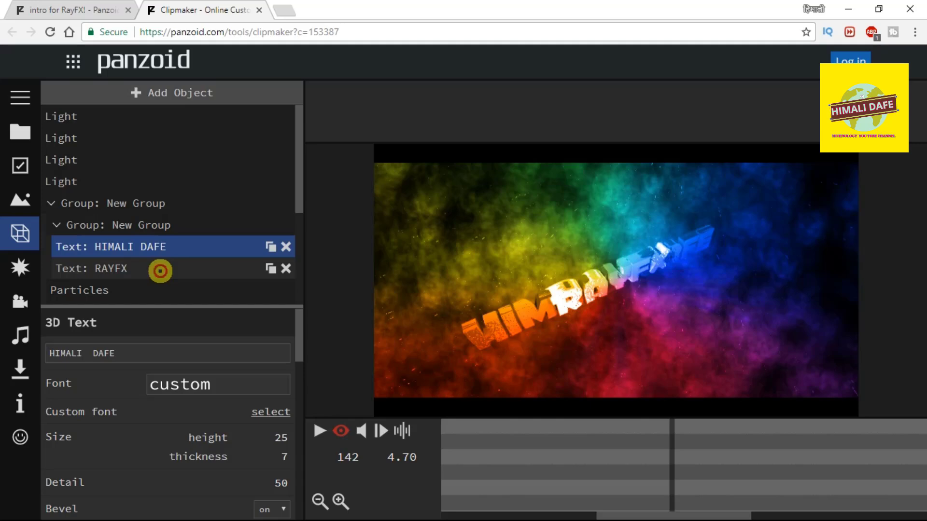
# Replace the wording of the second RAYFX text object in the nested group with "HIMALI"
pyautogui.click(161, 270)
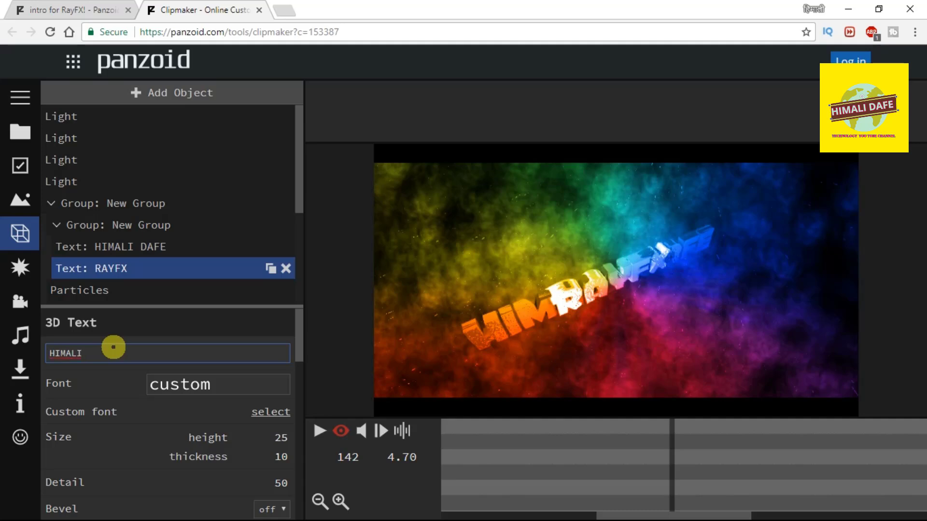
pyautogui.press('super')
pyautogui.write('DAF')
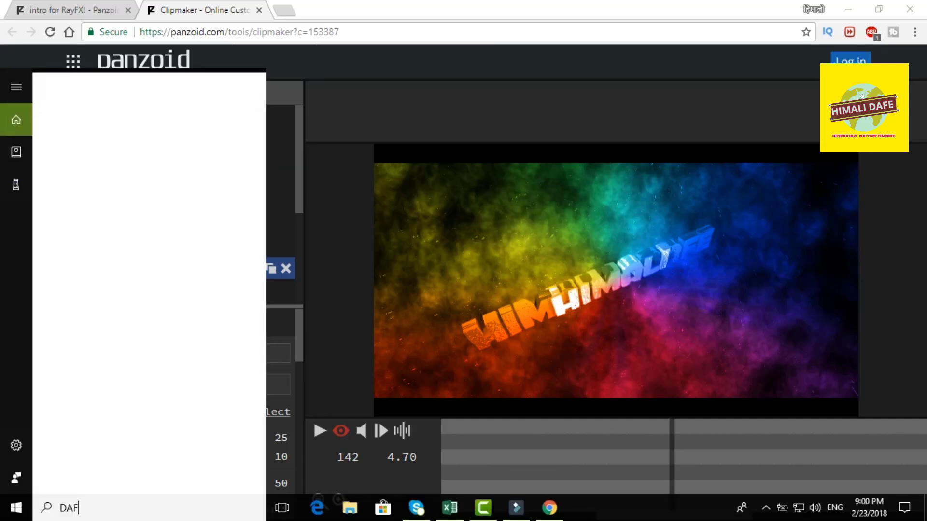
pyautogui.press('BackSpace')
pyautogui.press('BackSpace')
pyautogui.press('BackSpace')
pyautogui.write('E')
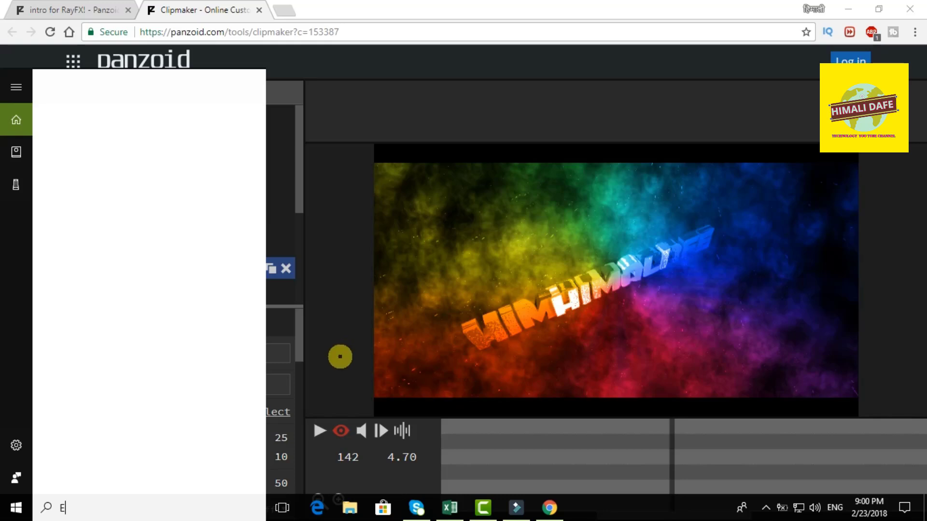
pyautogui.click(340, 357)
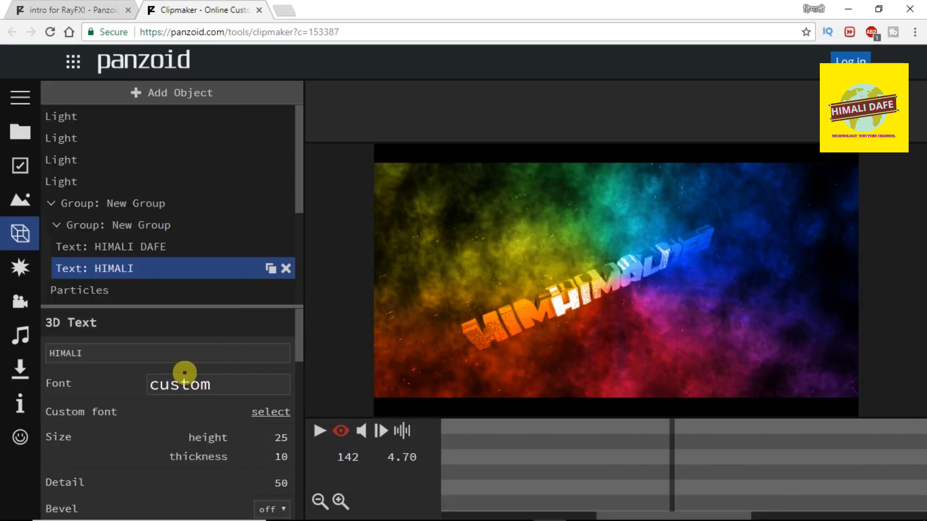
pyautogui.scroll(-4, 184, 382)
pyautogui.scroll(1, 184, 382)
pyautogui.scroll(3, 187, 384)
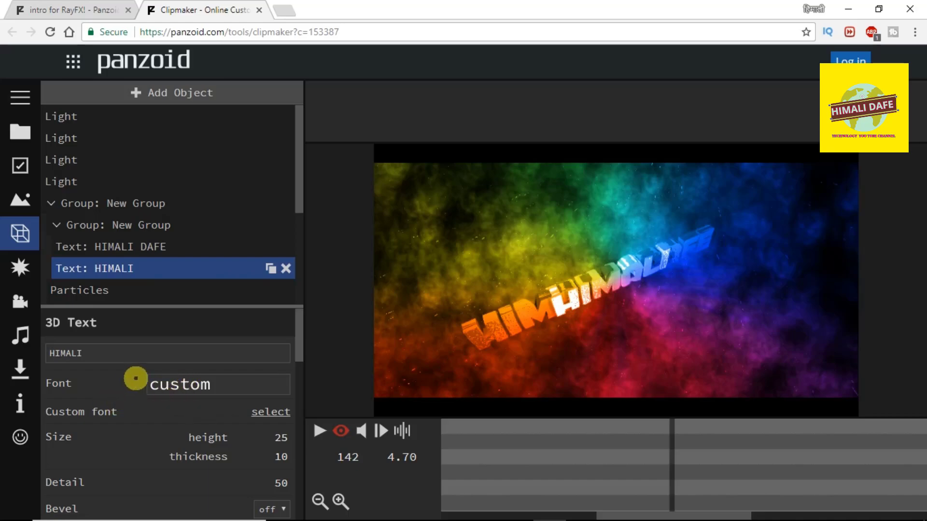
# Complete the second nested text object's wording as "HIMALI DAFE", playing the intro to check the result
pyautogui.click(320, 431)
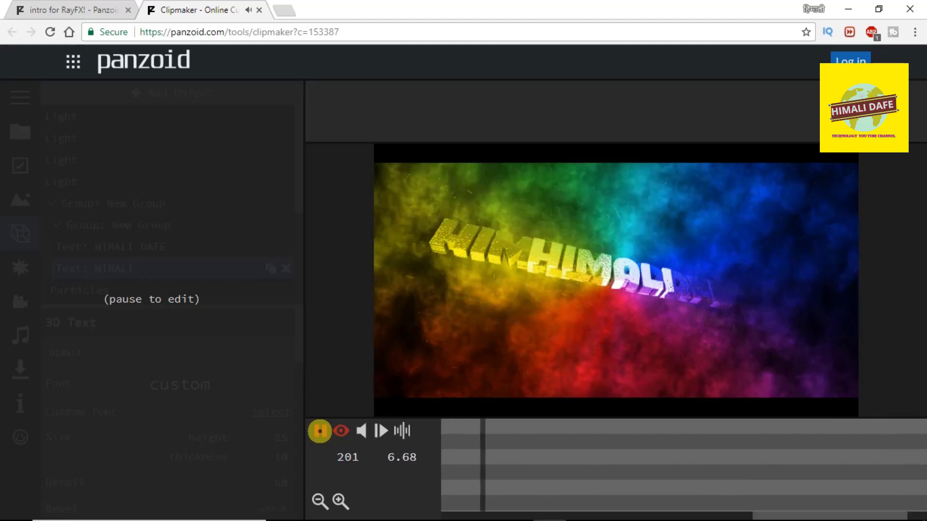
pyautogui.click(320, 431)
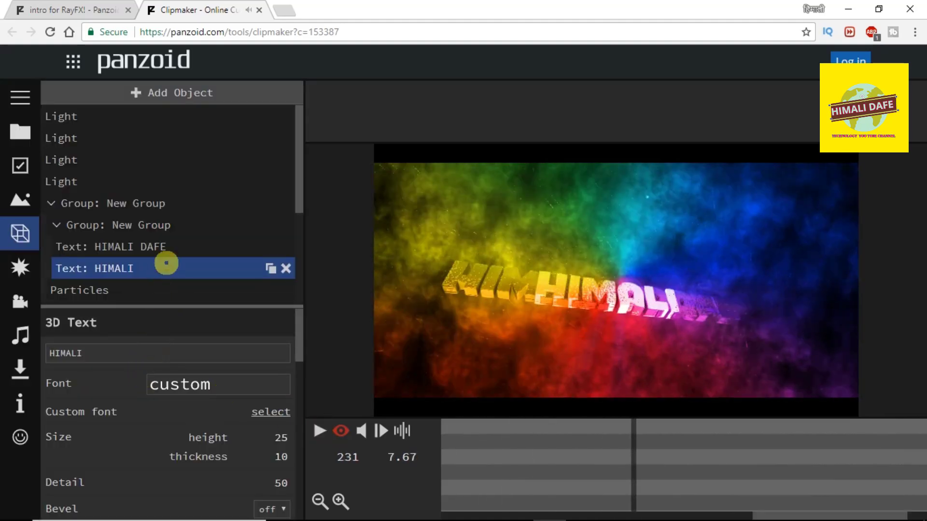
pyautogui.click(178, 269)
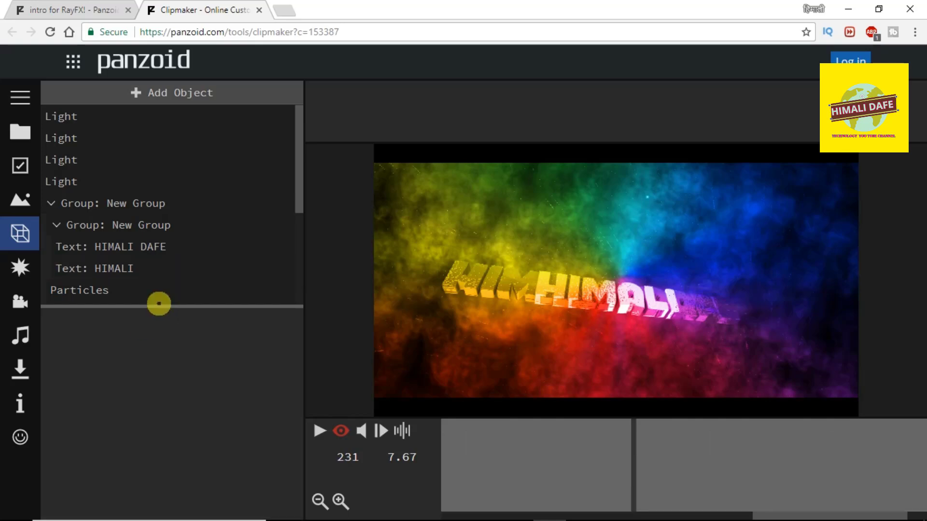
pyautogui.click(176, 269)
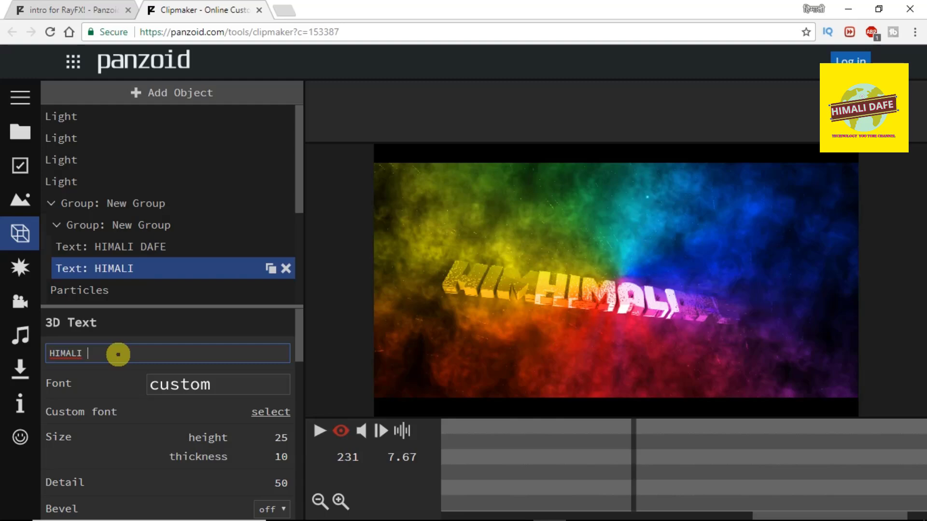
pyautogui.press('super')
pyautogui.write('D')
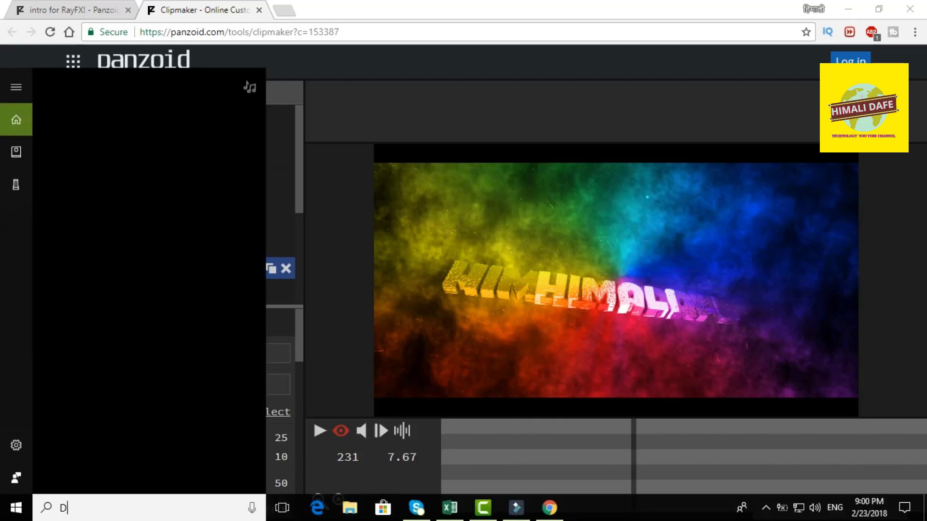
pyautogui.click(330, 371)
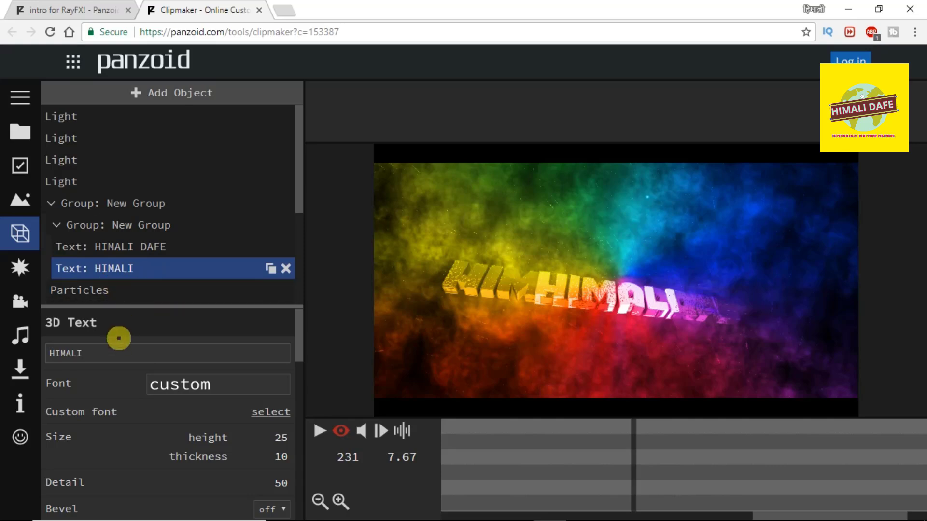
pyautogui.click(107, 354)
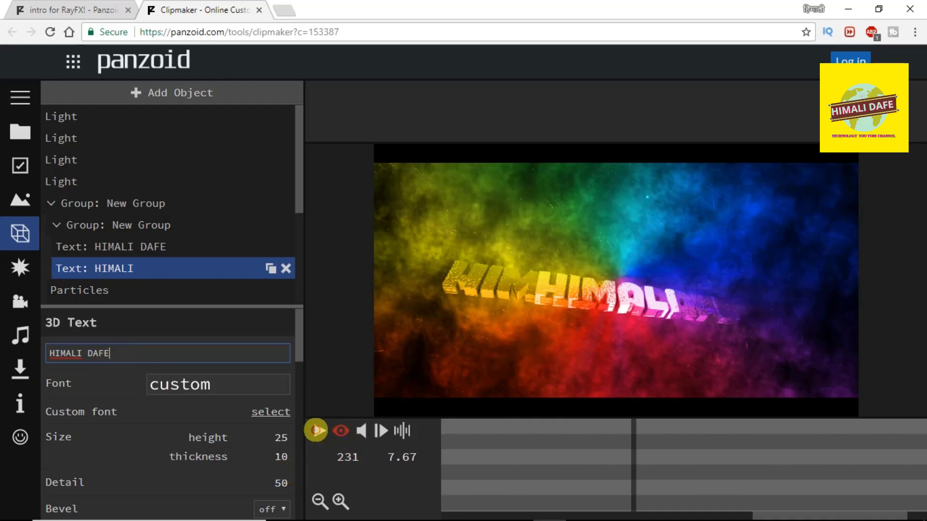
pyautogui.click(316, 430)
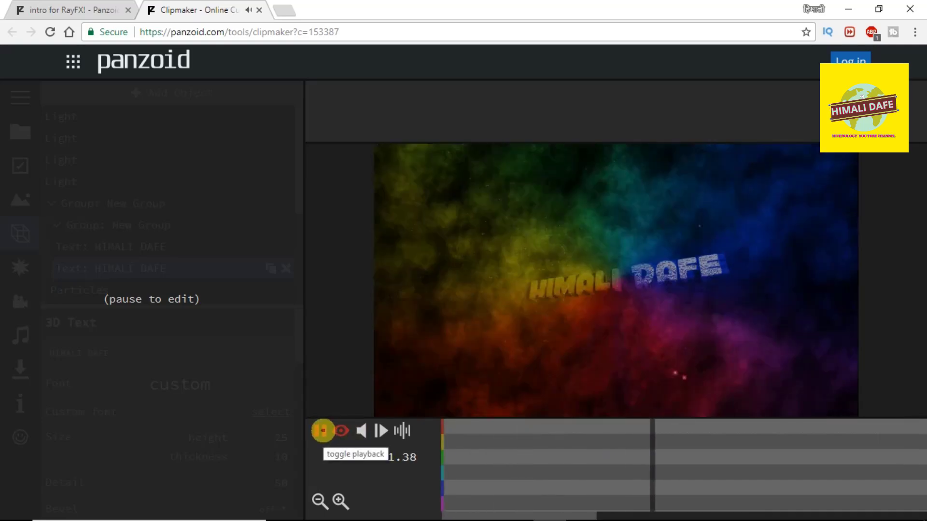
pyautogui.click(322, 431)
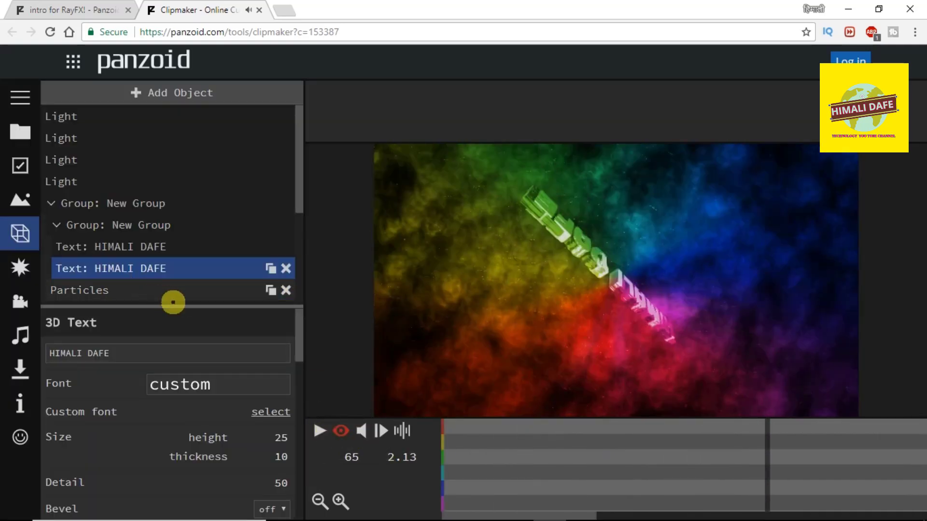
# Replace the wording of the first RAYFX text in the last group with "HIMALI DAFE" and preview the intro
pyautogui.scroll(-2, 170, 290)
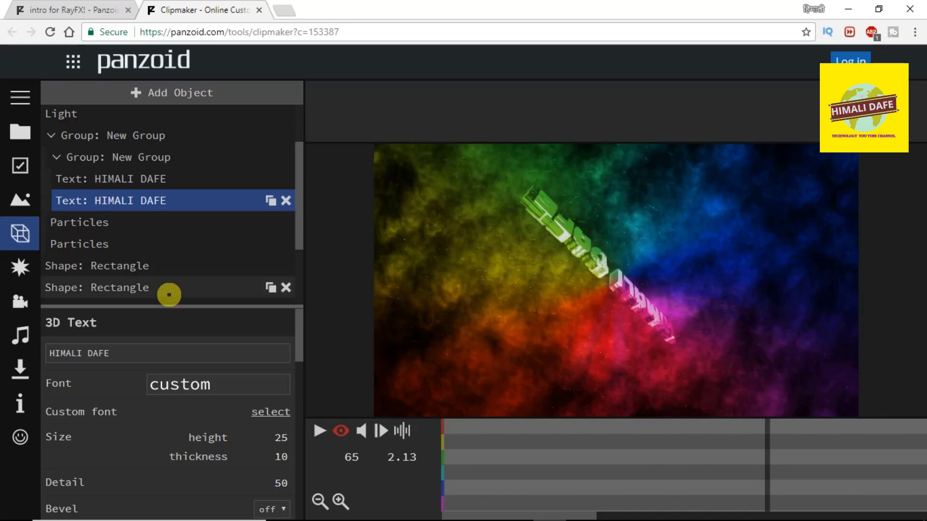
pyautogui.scroll(-2, 169, 288)
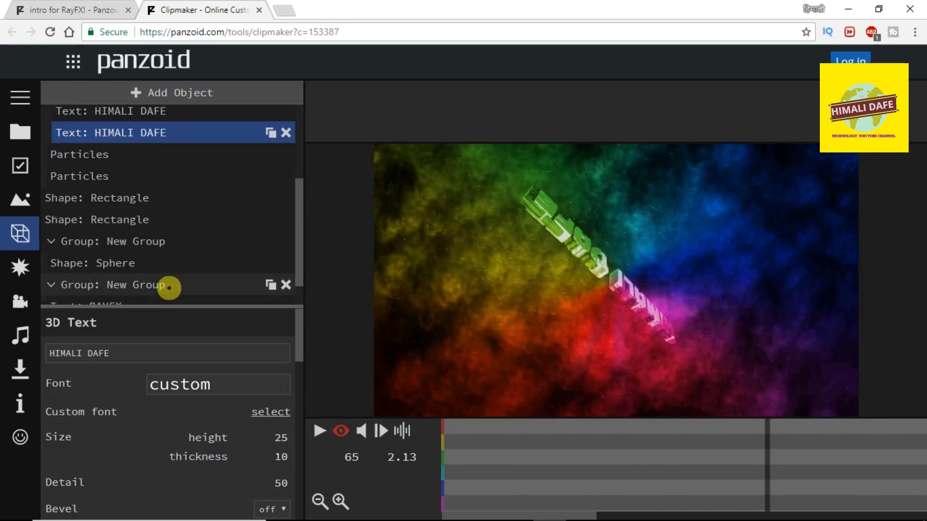
pyautogui.scroll(-1, 169, 288)
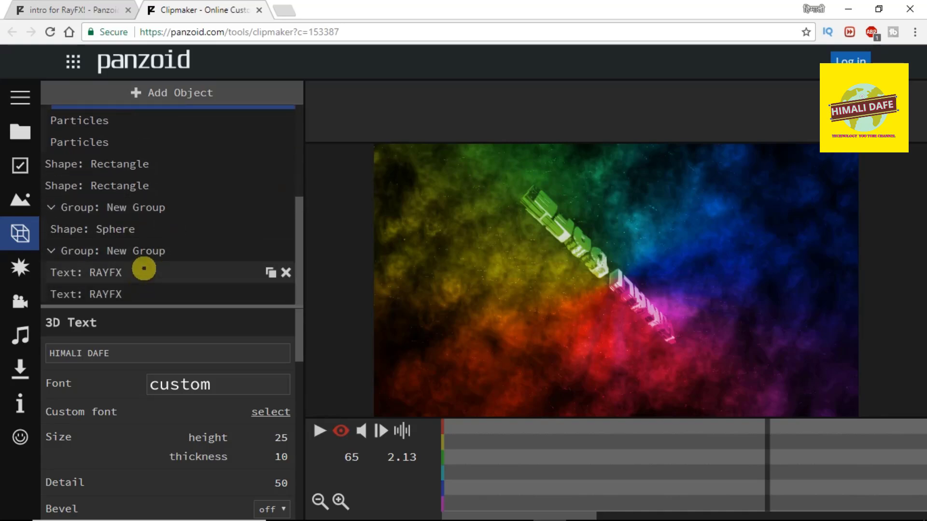
pyautogui.click(143, 269)
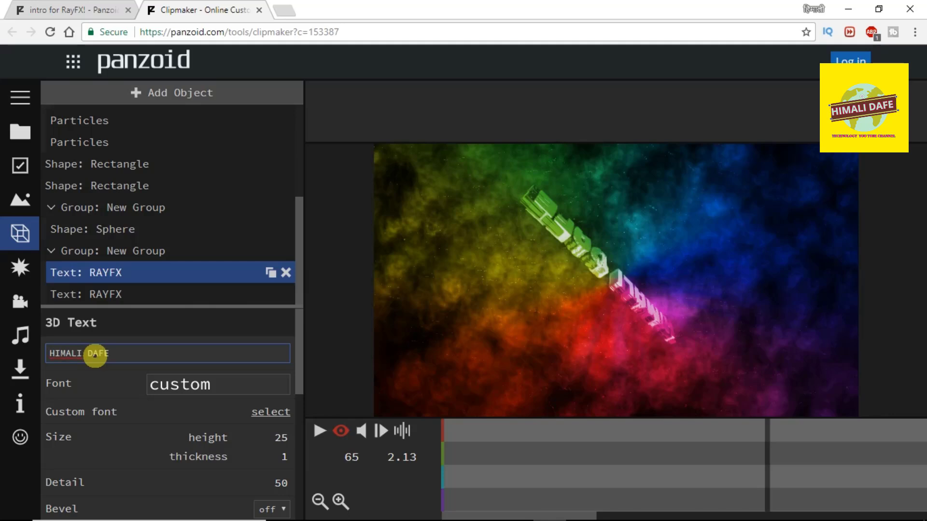
pyautogui.click(320, 432)
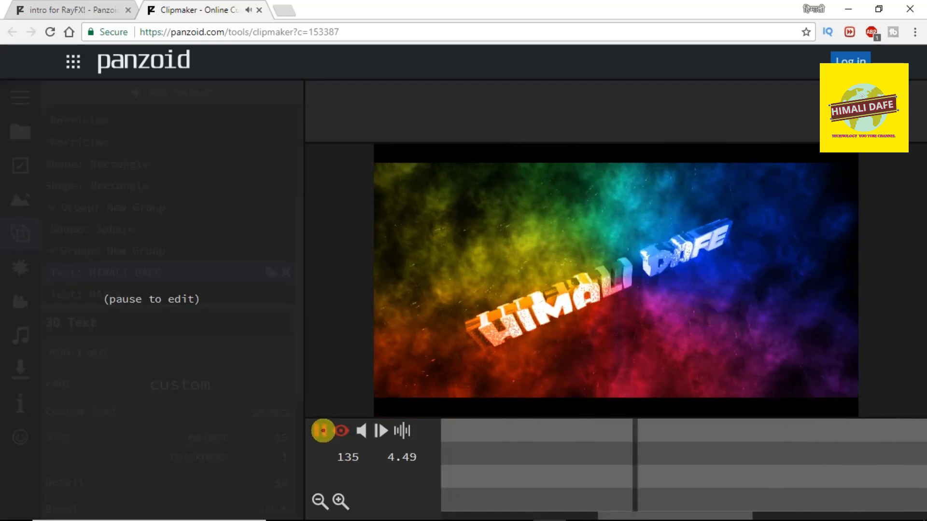
pyautogui.click(322, 430)
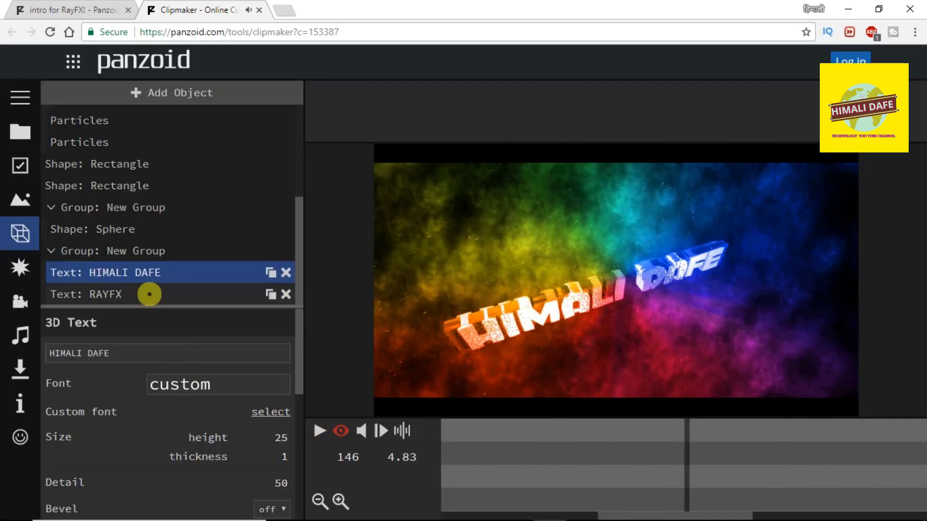
# Replace the wording of the remaining RAYFX text in the last group with "HIMALI DAFE" and play the intro again
pyautogui.click(149, 294)
pyautogui.click(110, 354)
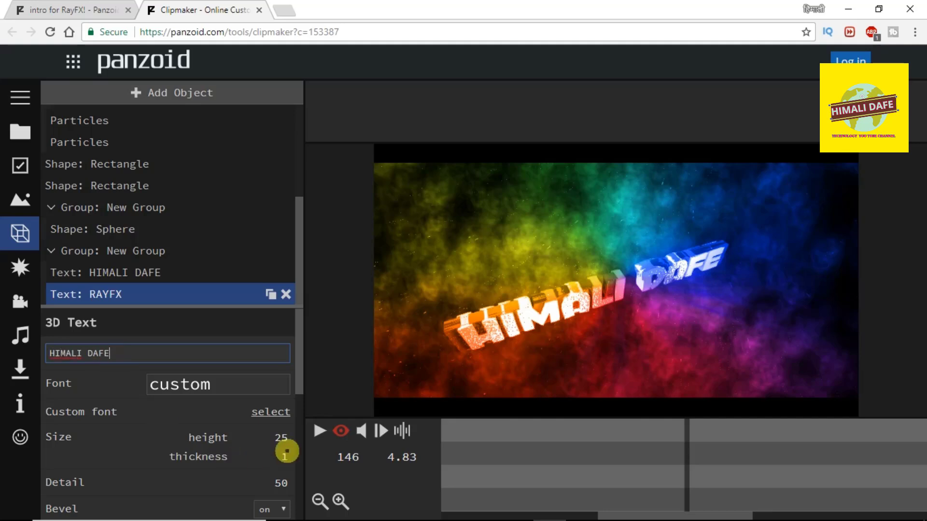
pyautogui.click(319, 431)
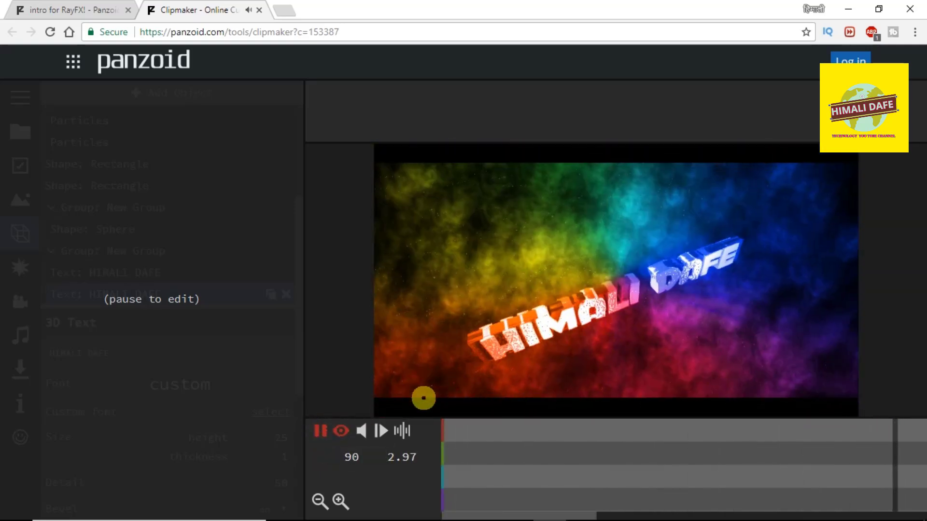
pyautogui.click(324, 431)
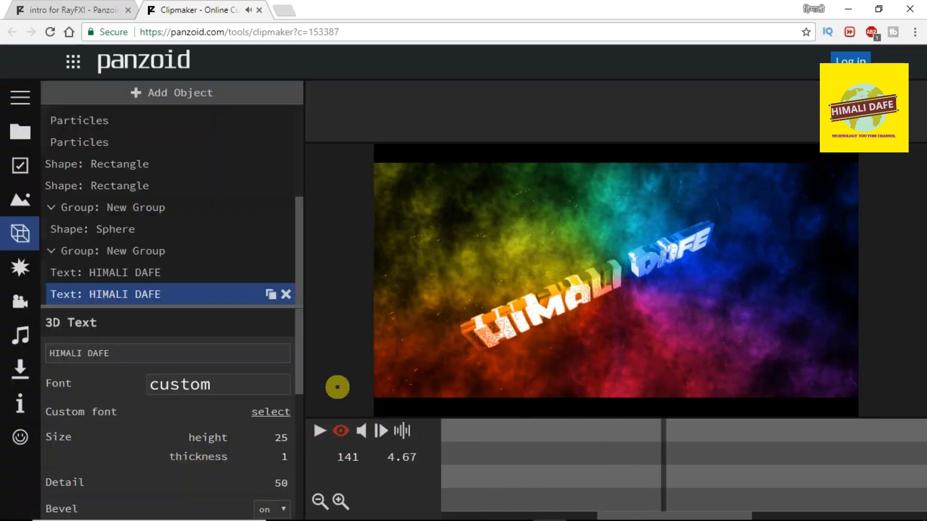
# Examine the last HIMALI DAFE text's size, bevel, position, rotation, scale and appearance settings
pyautogui.scroll(-2, 144, 356)
pyautogui.scroll(-3, 181, 374)
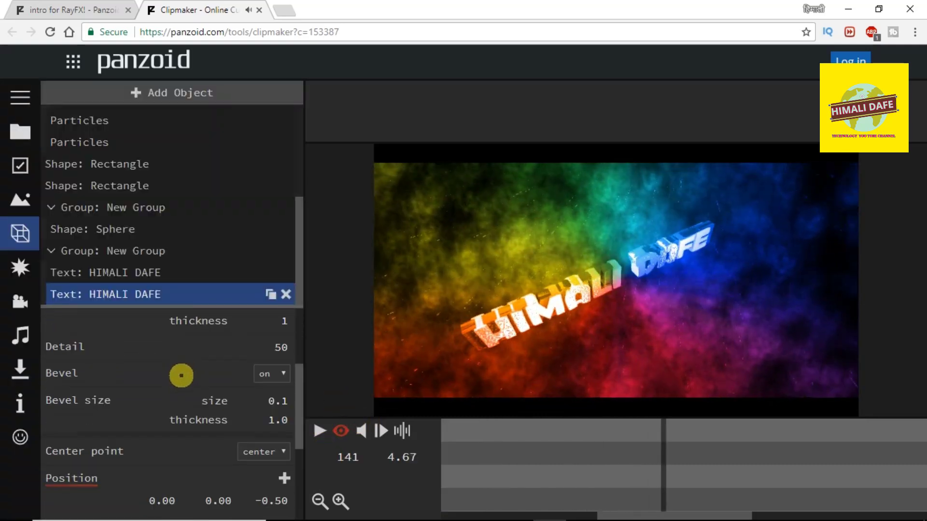
pyautogui.scroll(-2, 227, 386)
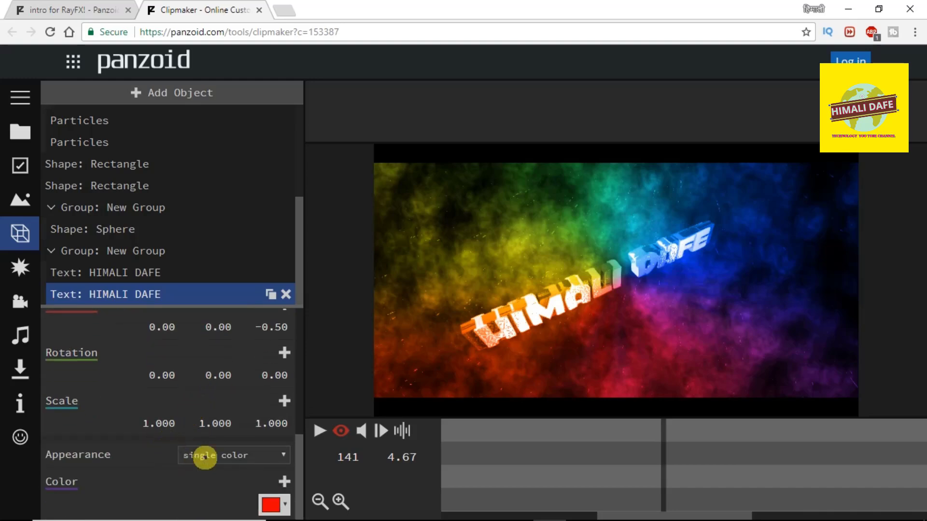
pyautogui.scroll(1, 204, 457)
pyautogui.scroll(5, 205, 457)
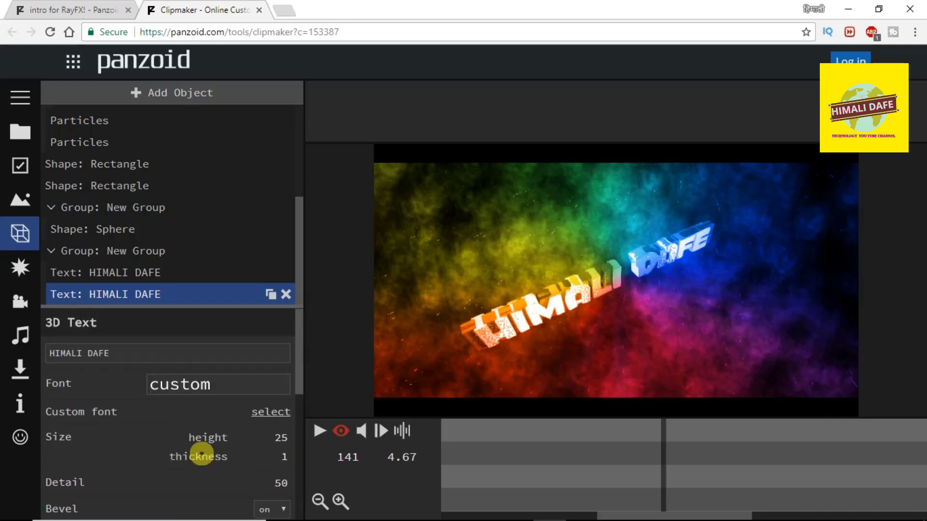
pyautogui.scroll(-5, 194, 386)
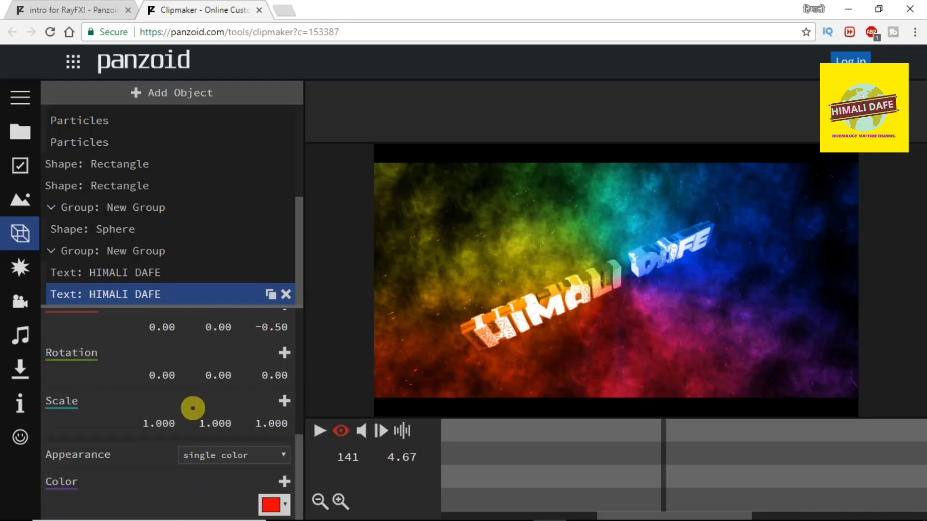
pyautogui.scroll(5, 186, 423)
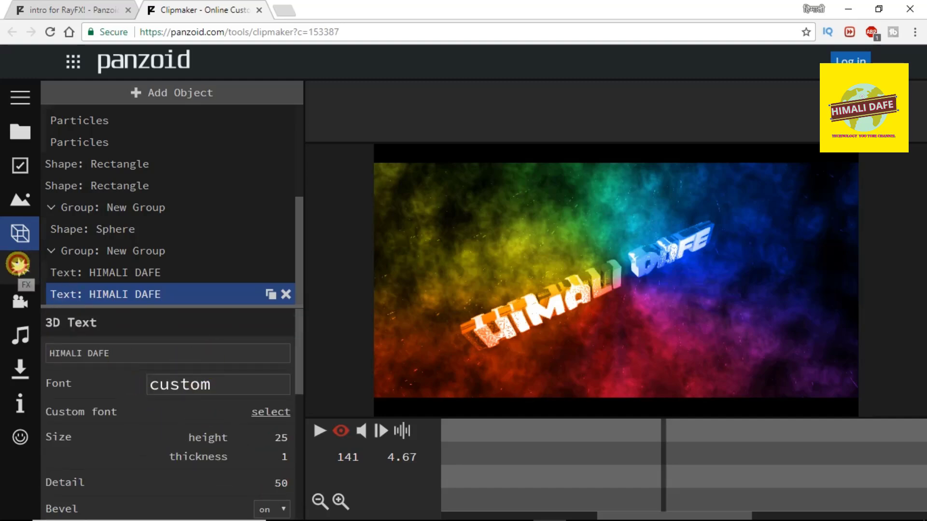
# Review the project's effects and audio track settings, and play the intro to check its picture and sound
pyautogui.click(18, 264)
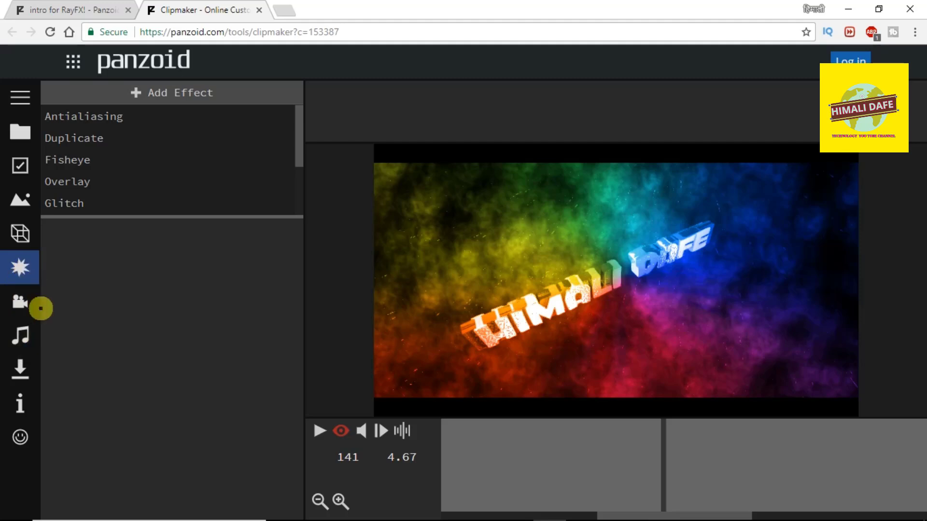
pyautogui.click(25, 334)
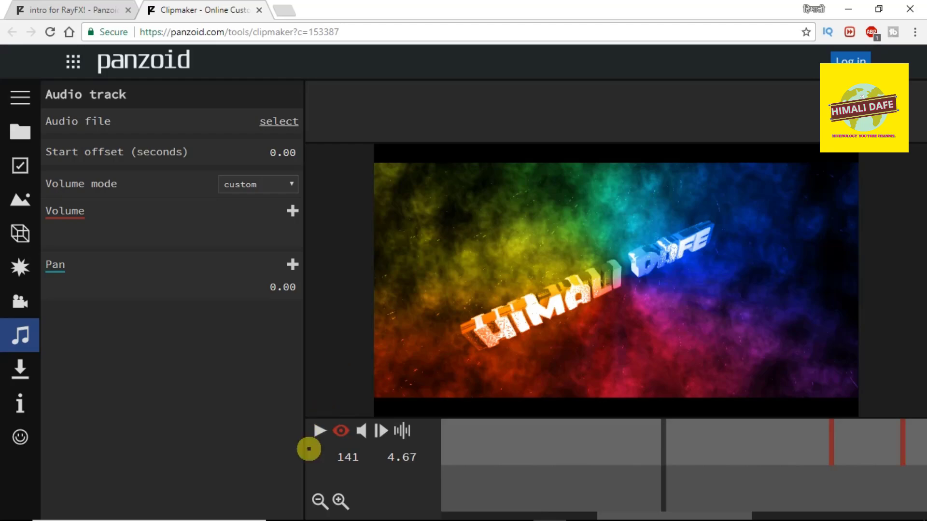
pyautogui.click(318, 431)
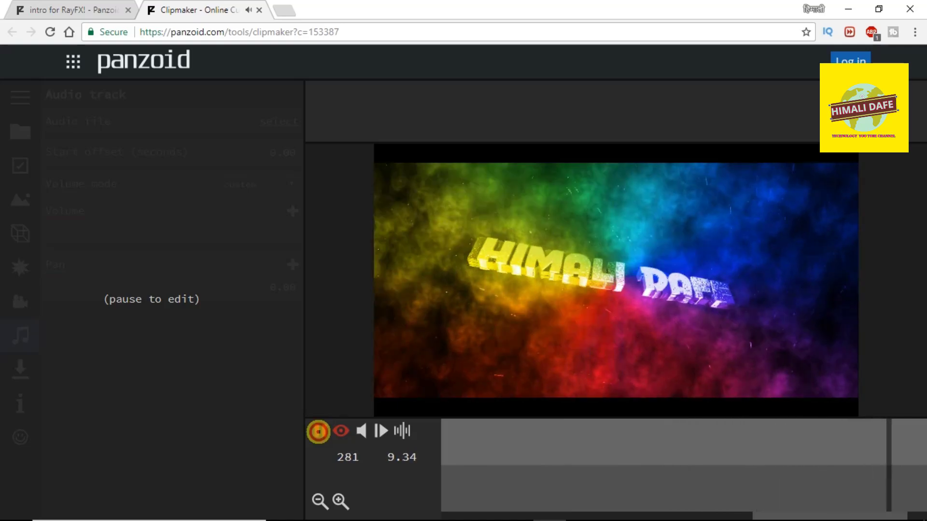
pyautogui.click(318, 432)
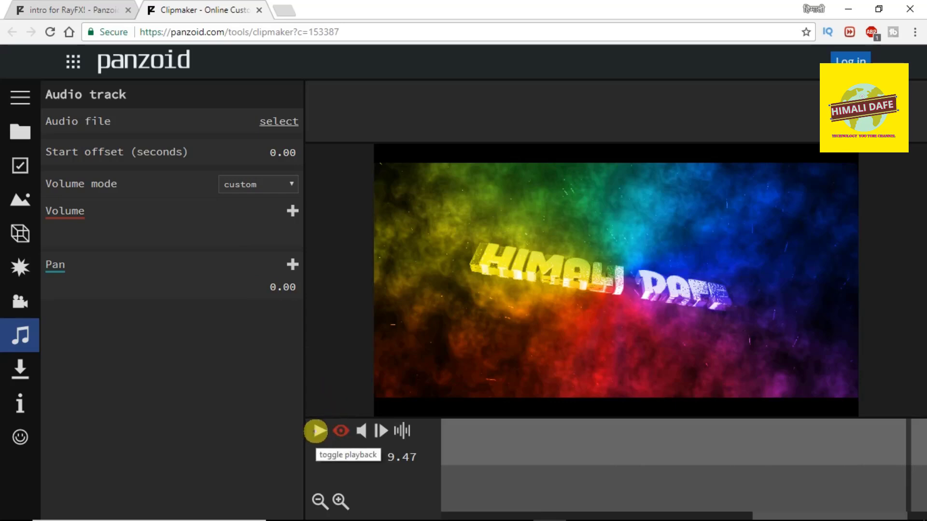
pyautogui.click(315, 432)
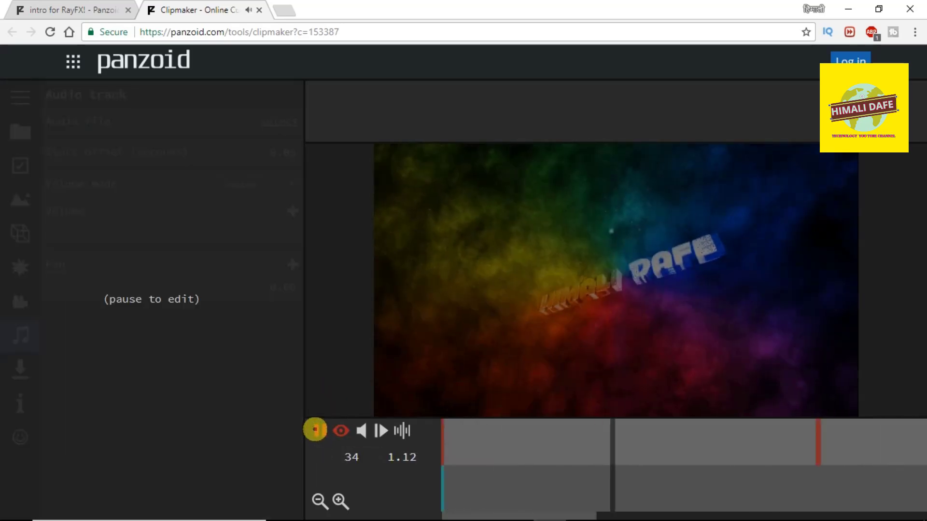
pyautogui.click(316, 432)
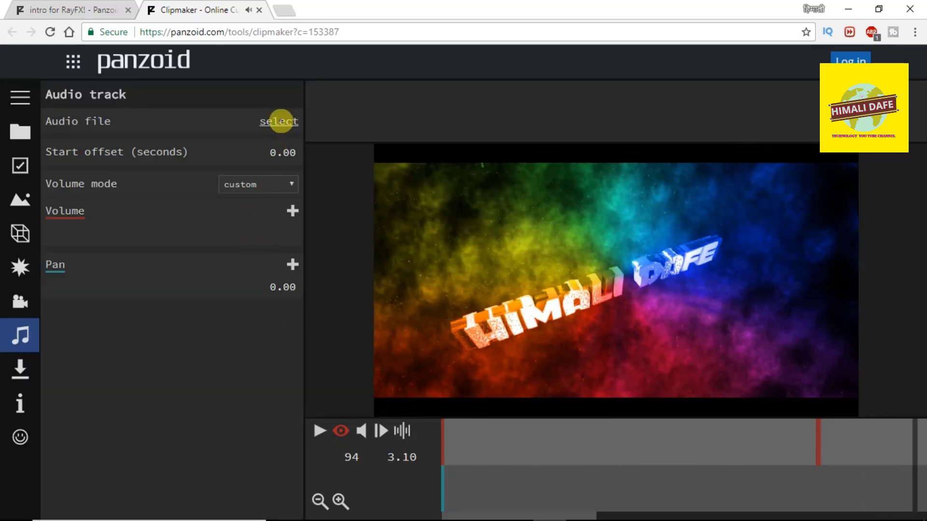
# Load the audio file "music 2" from the "youtube music" folder on New Volume (E:) into the audio track
pyautogui.click(281, 121)
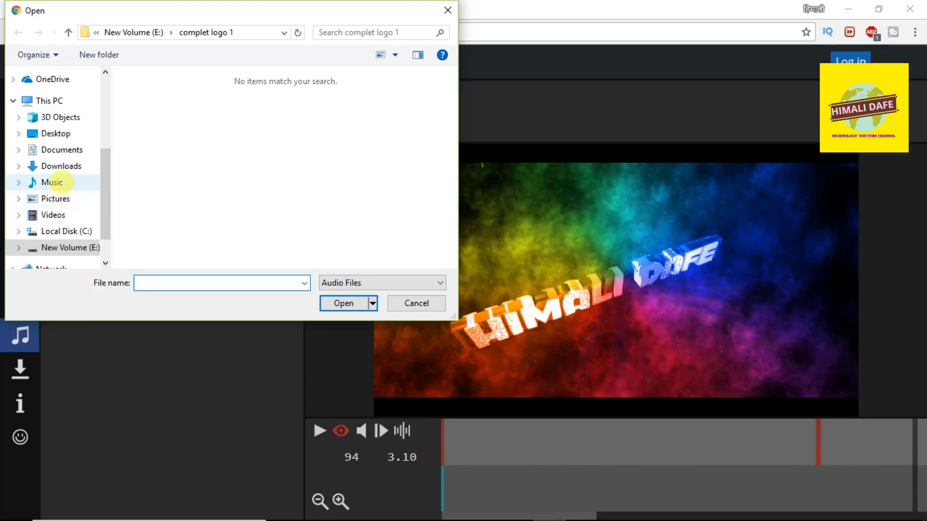
pyautogui.click(52, 183)
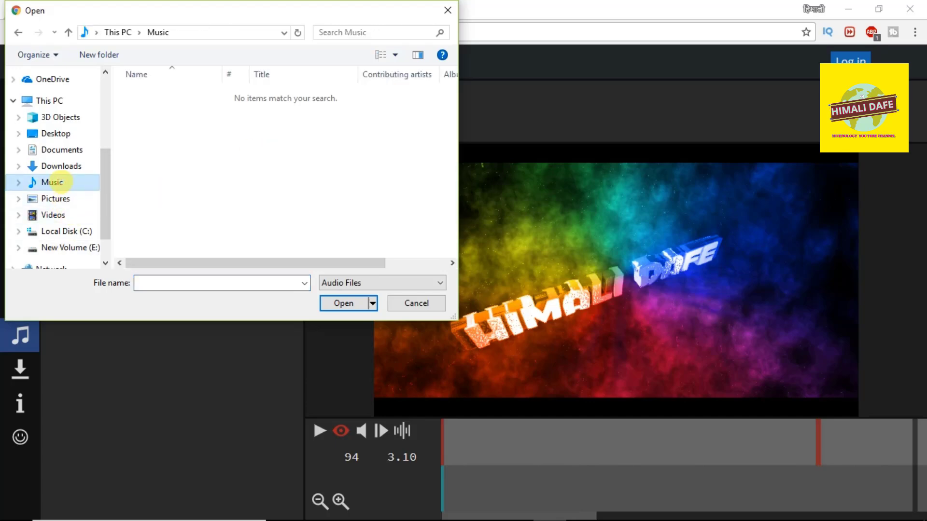
pyautogui.hscroll(3, 218, 205)
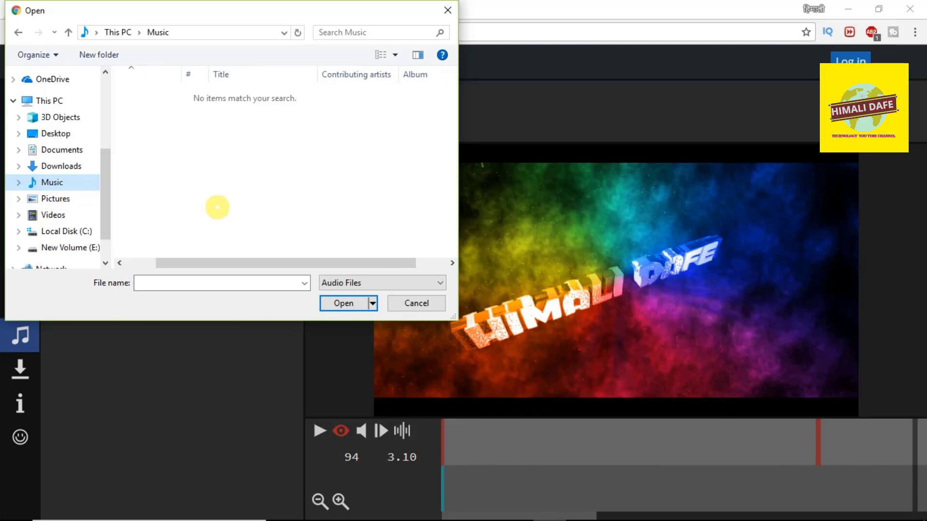
pyautogui.scroll(-2, 45, 222)
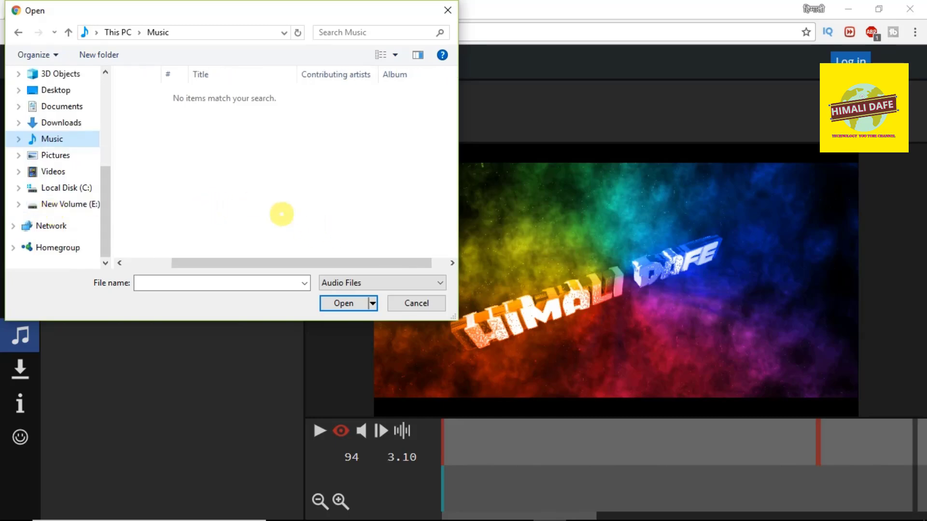
pyautogui.hscroll(-3, 261, 206)
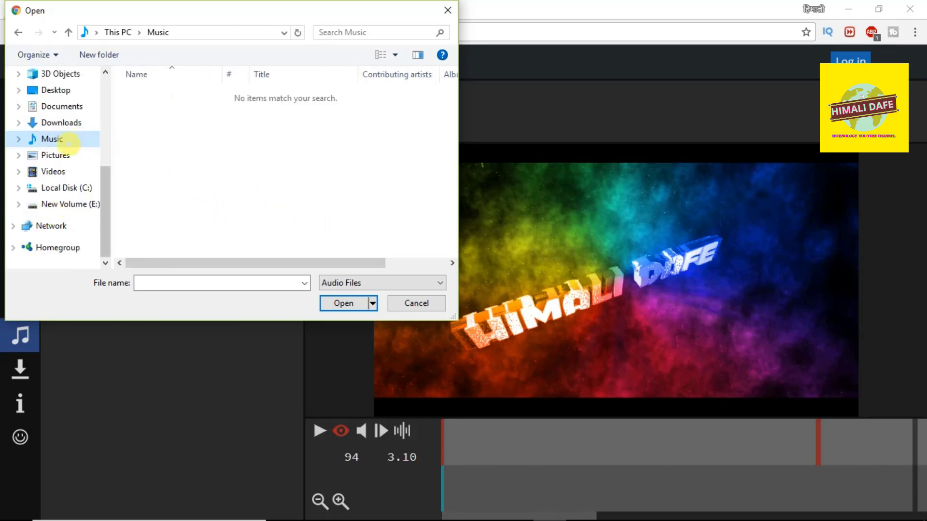
pyautogui.click(56, 155)
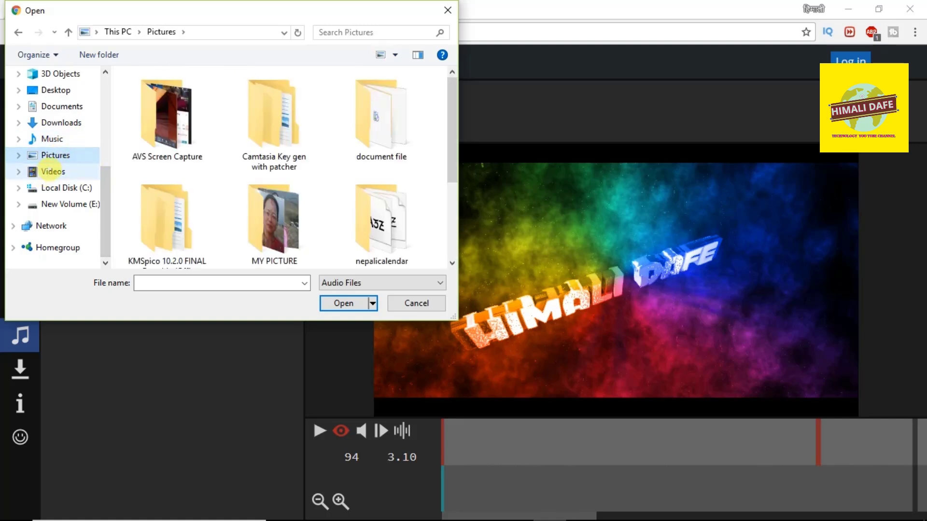
pyautogui.click(53, 171)
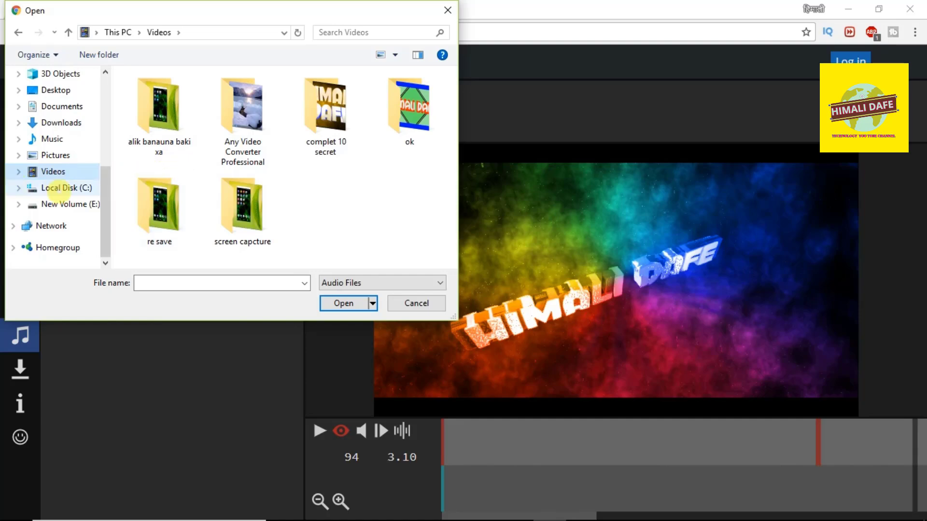
pyautogui.click(70, 204)
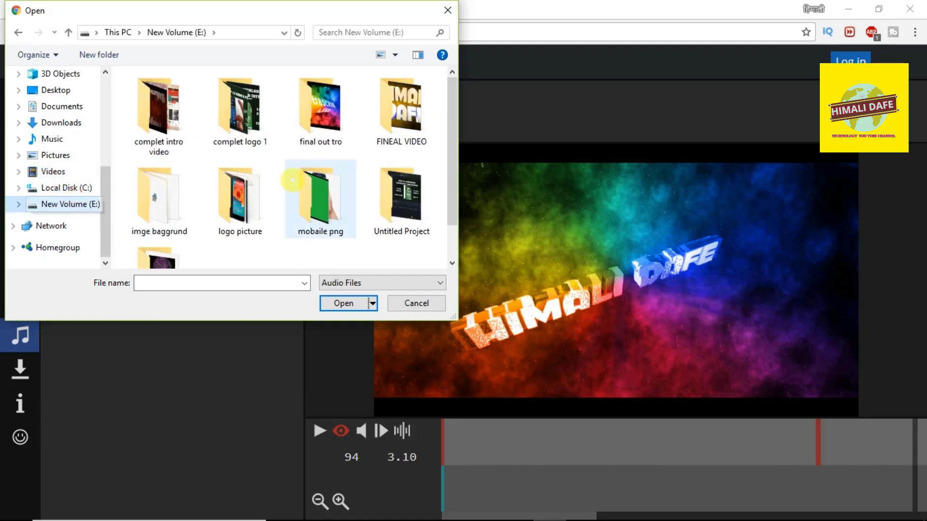
pyautogui.scroll(-1, 292, 180)
pyautogui.doubleClick(159, 225)
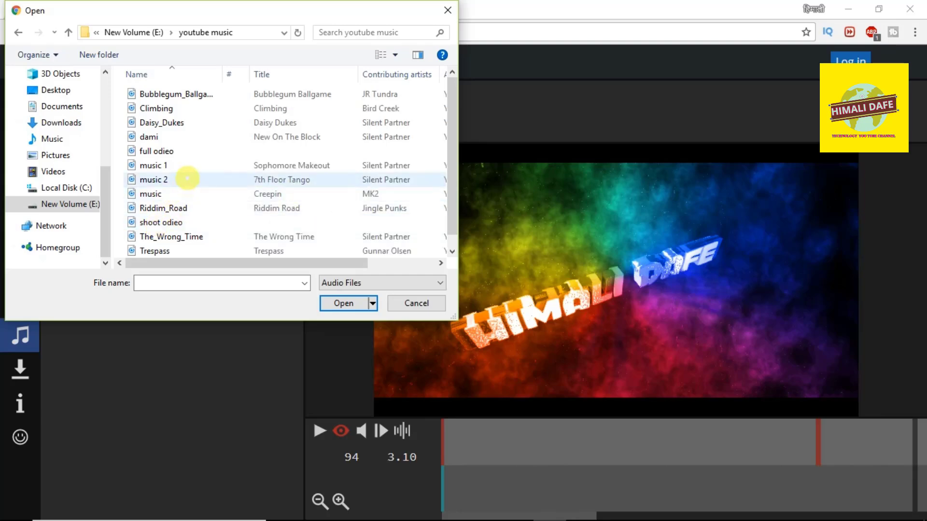
pyautogui.click(187, 180)
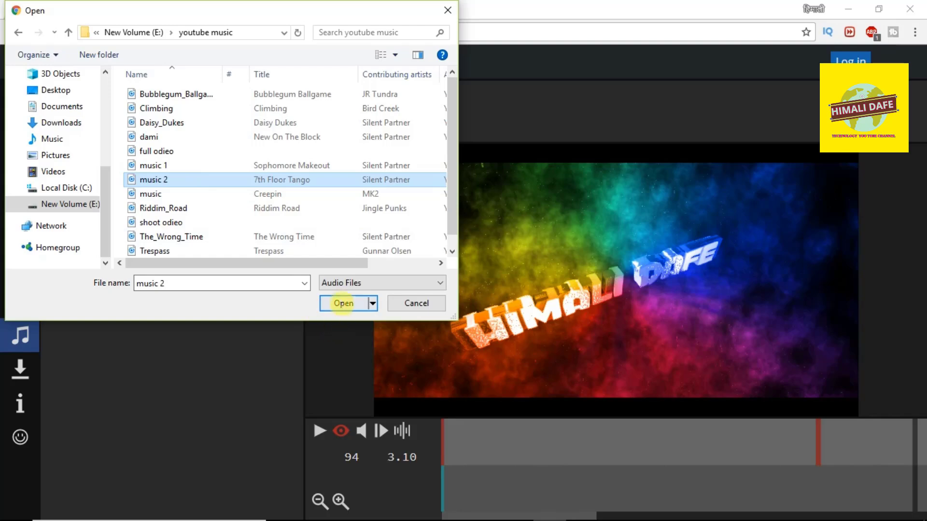
pyautogui.click(342, 303)
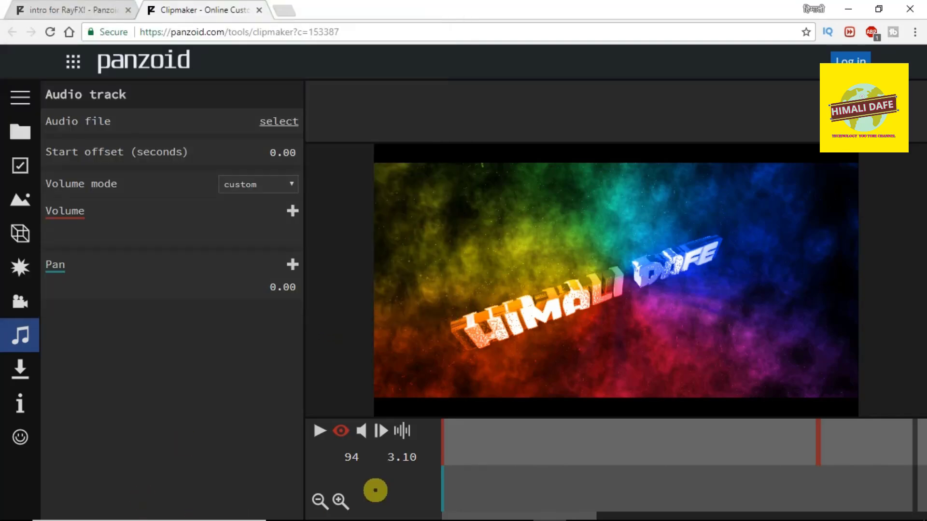
# Play the intro to check its picture with the chosen audio, and pause it near the end
pyautogui.click(318, 430)
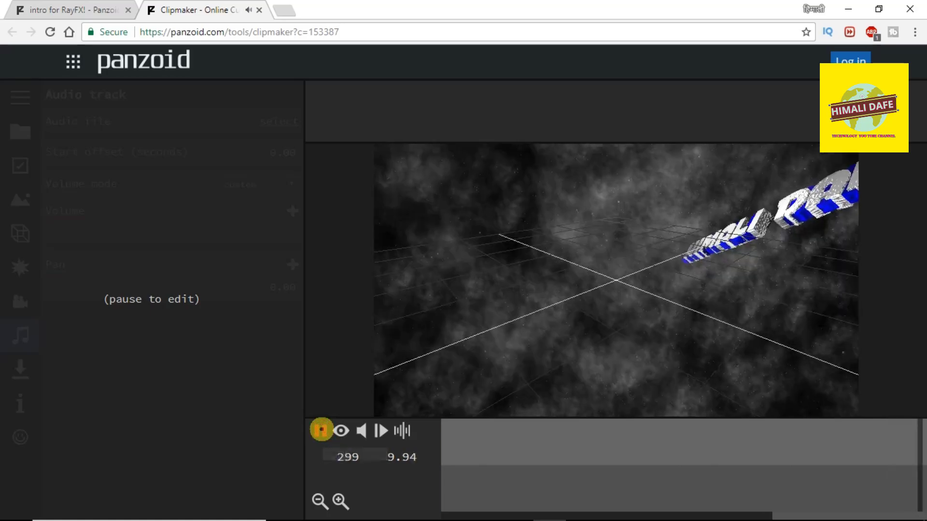
pyautogui.click(321, 429)
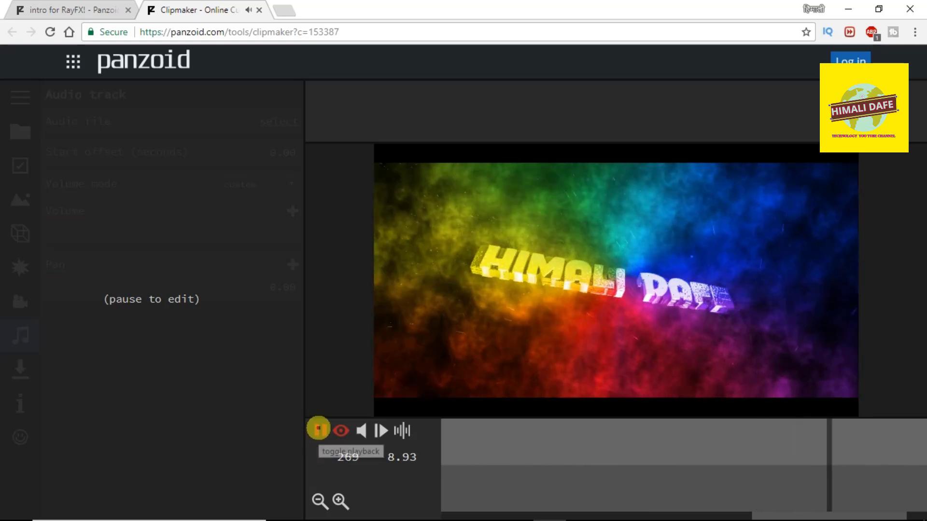
pyautogui.click(317, 431)
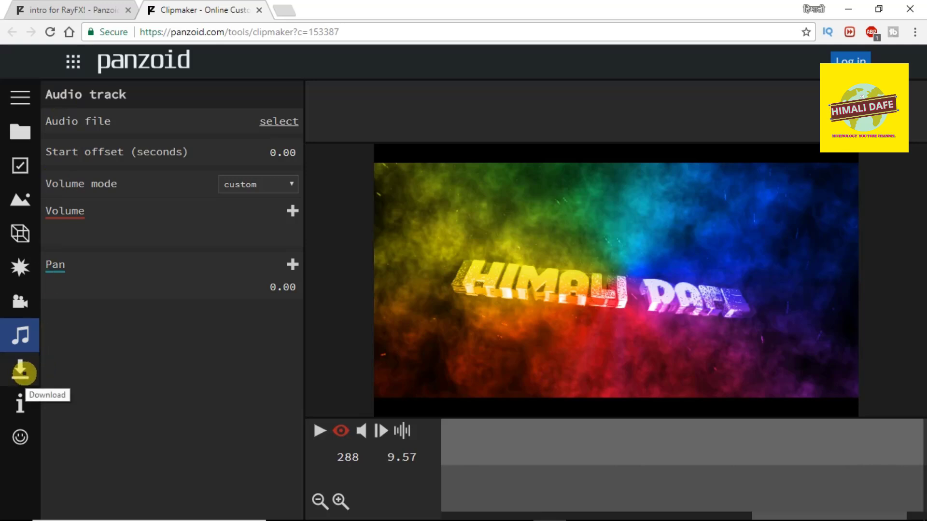
# Set the video download mode to good quality and keep the format at .mkv (vp8/opus)
pyautogui.click(20, 369)
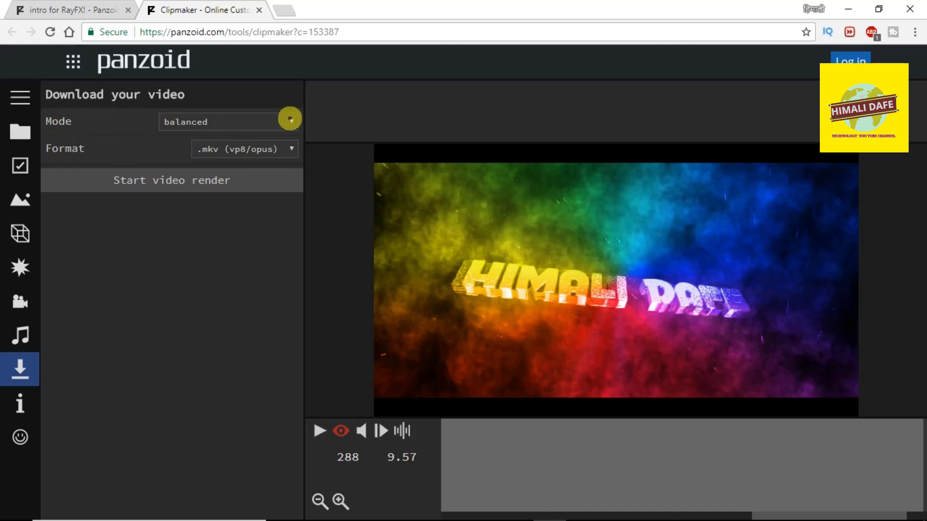
pyautogui.click(291, 120)
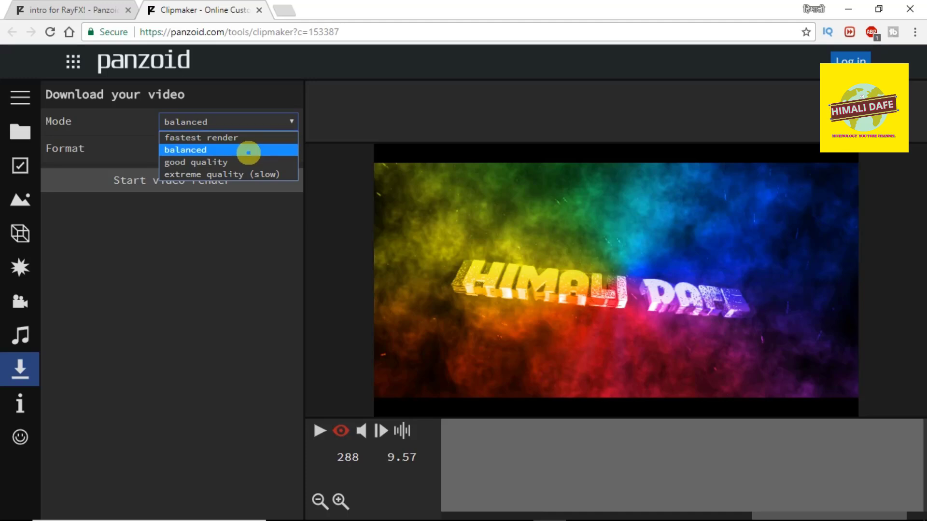
pyautogui.click(249, 160)
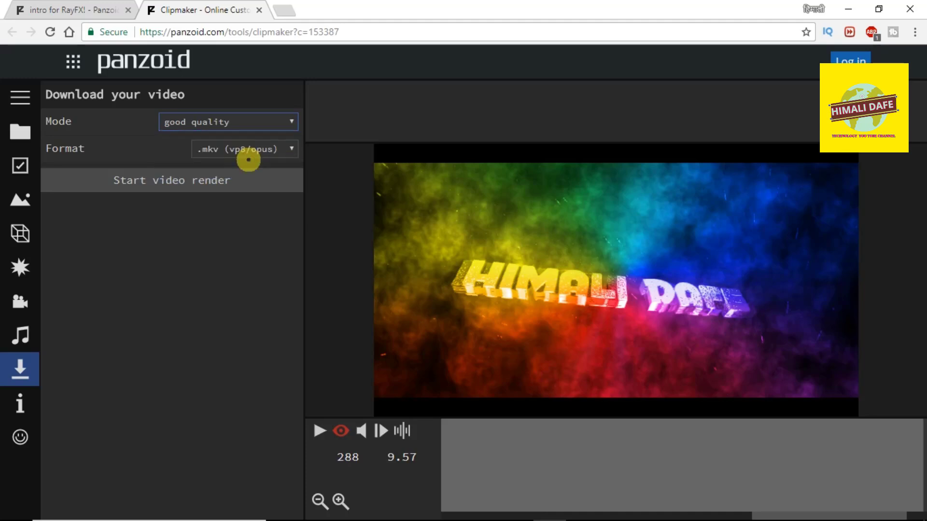
pyautogui.click(292, 122)
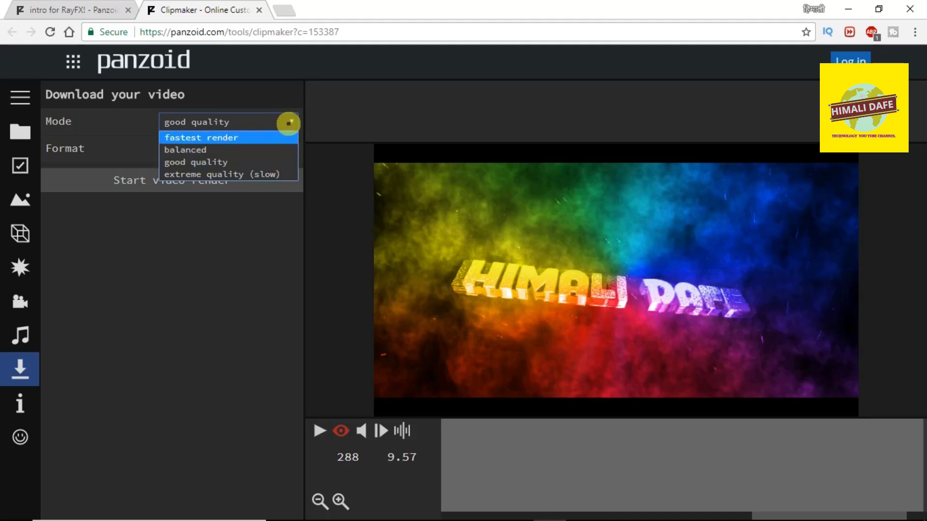
pyautogui.click(290, 121)
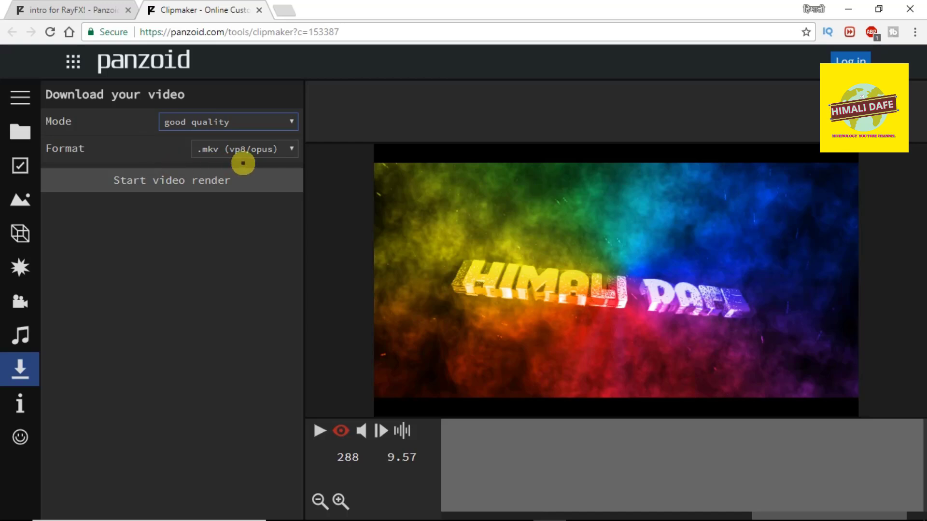
pyautogui.click(291, 150)
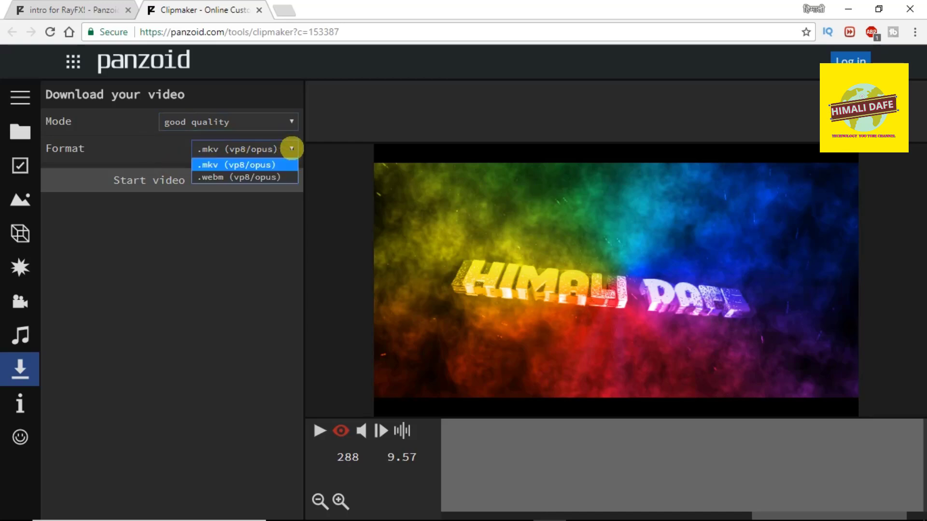
pyautogui.click(292, 150)
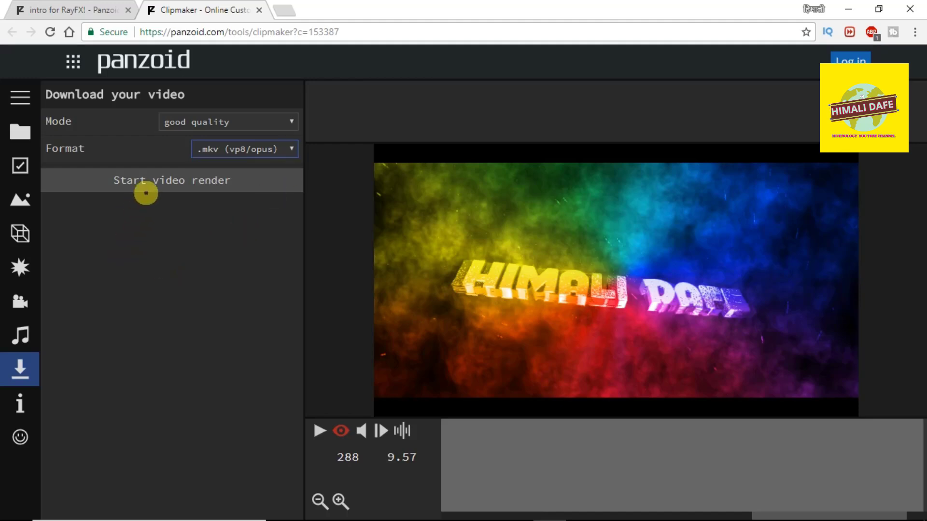
# Start rendering the intro video, and cancel the render while it is processing
pyautogui.click(171, 180)
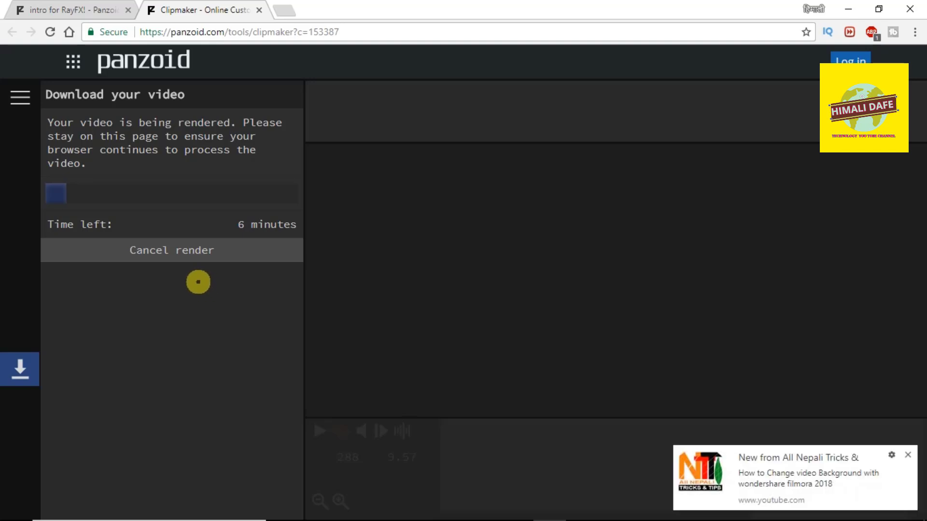
pyautogui.click(908, 455)
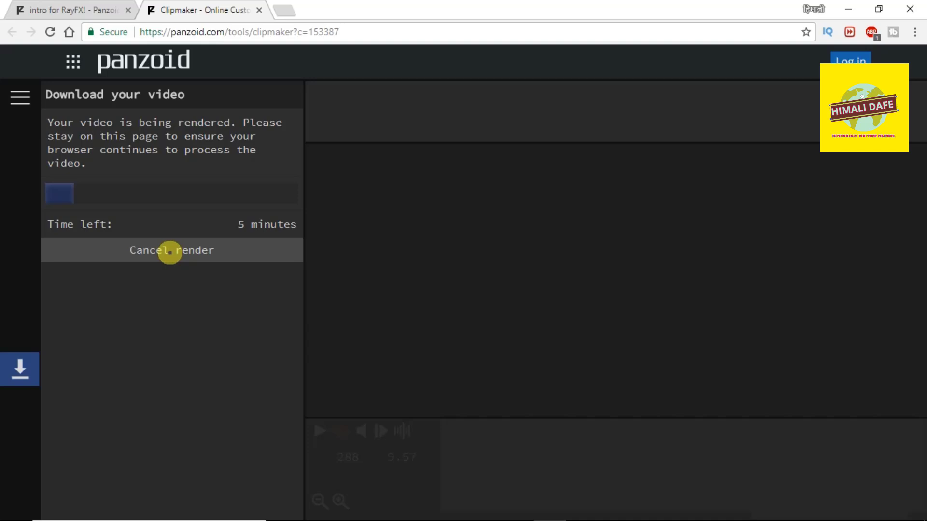
pyautogui.click(170, 251)
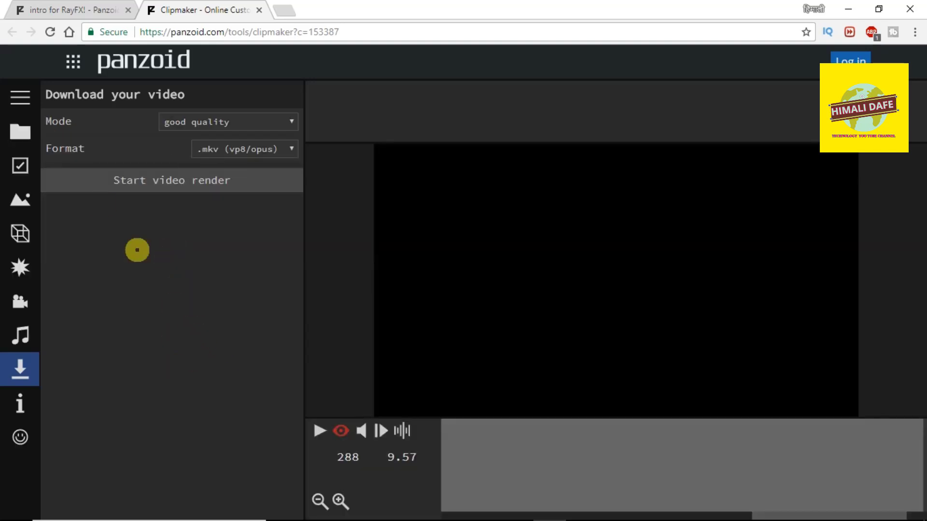
# Reopen Clipmaker without the current project and browse its ready-made intro templates
pyautogui.click(73, 61)
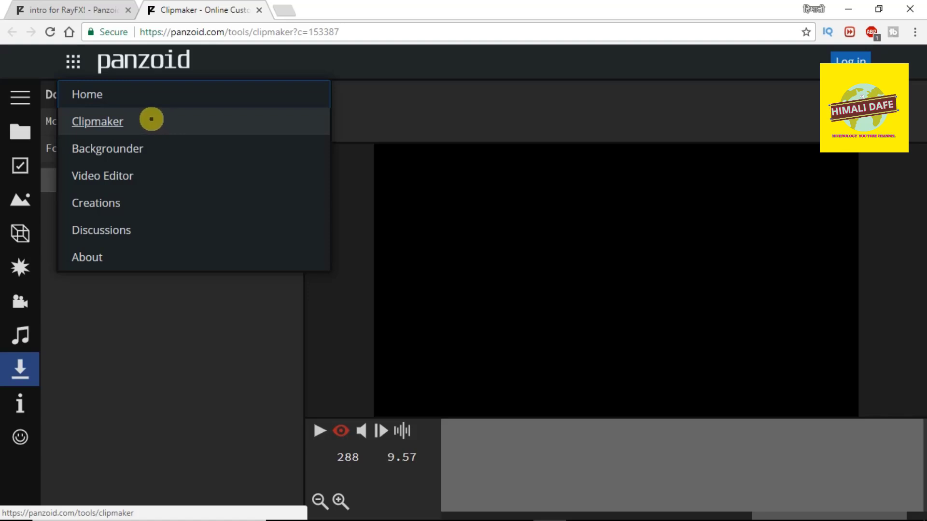
pyautogui.click(162, 121)
pyautogui.click(511, 104)
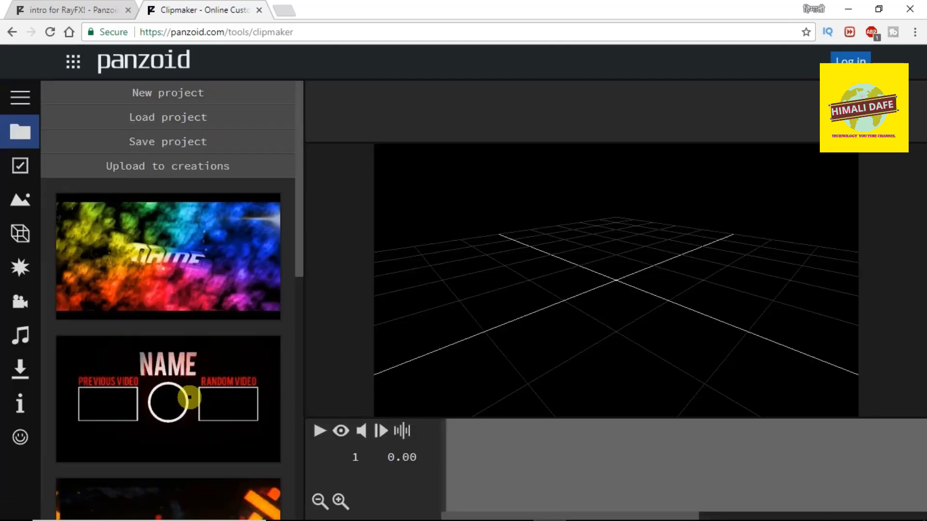
pyautogui.scroll(-3, 193, 396)
pyautogui.scroll(-8, 212, 399)
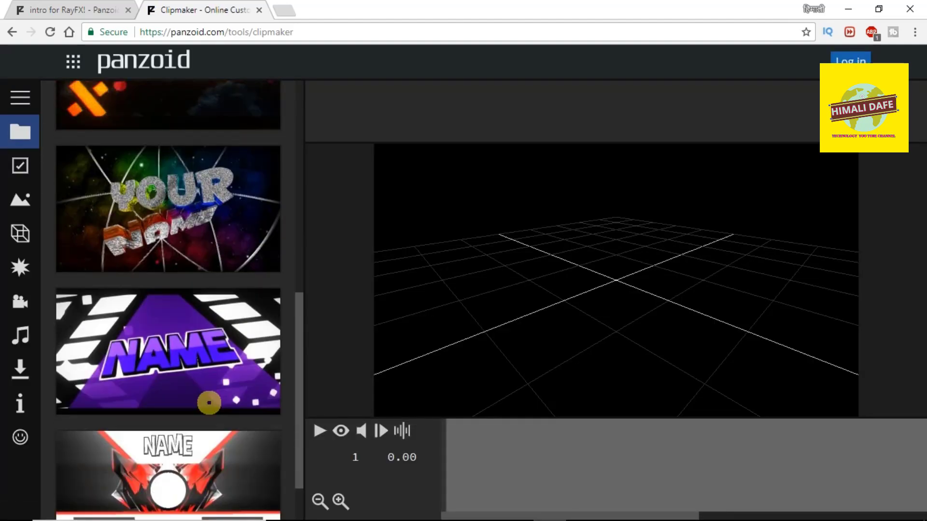